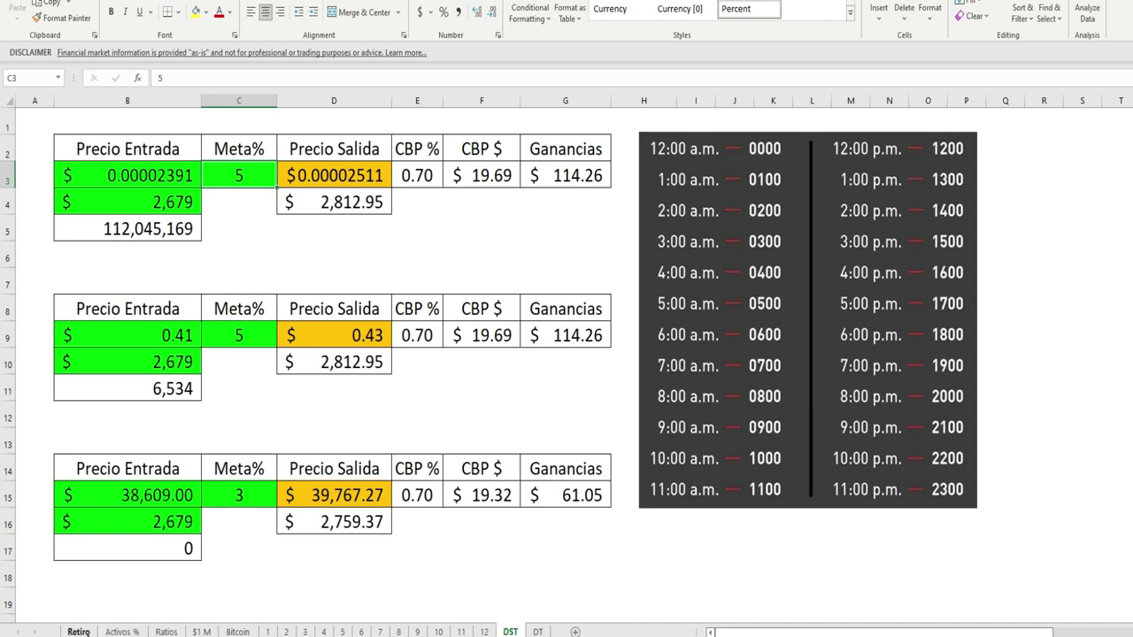
# Look through the numbered crypto calculation sheets from 1 to 10, then return to the DST sheet
pyautogui.click(266, 632)
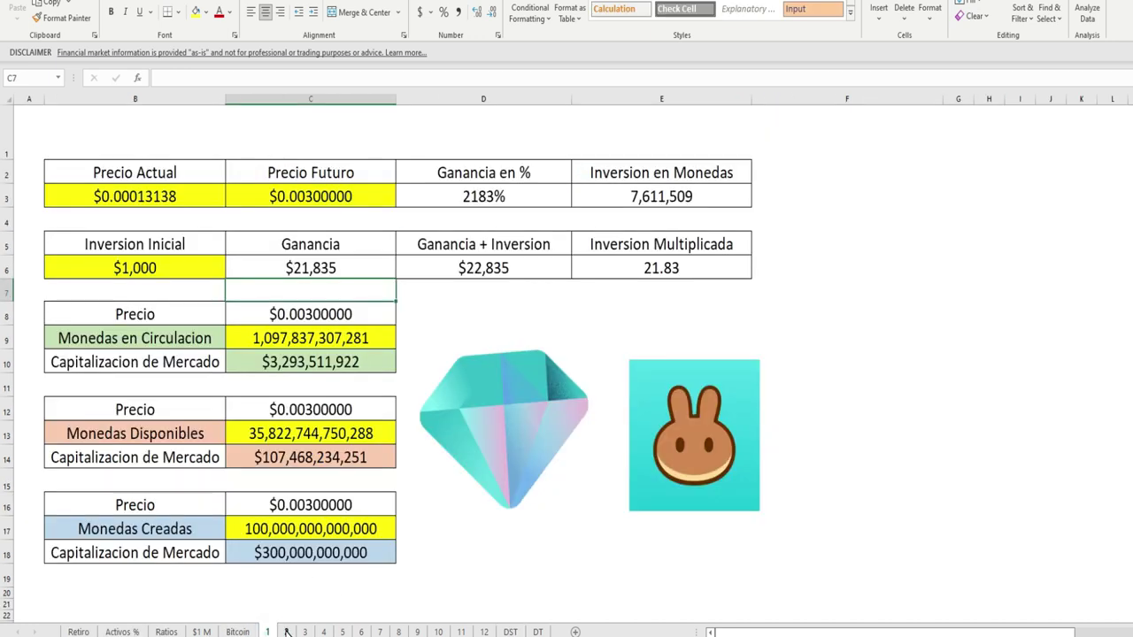
pyautogui.click(286, 631)
pyautogui.click(304, 632)
pyautogui.click(323, 632)
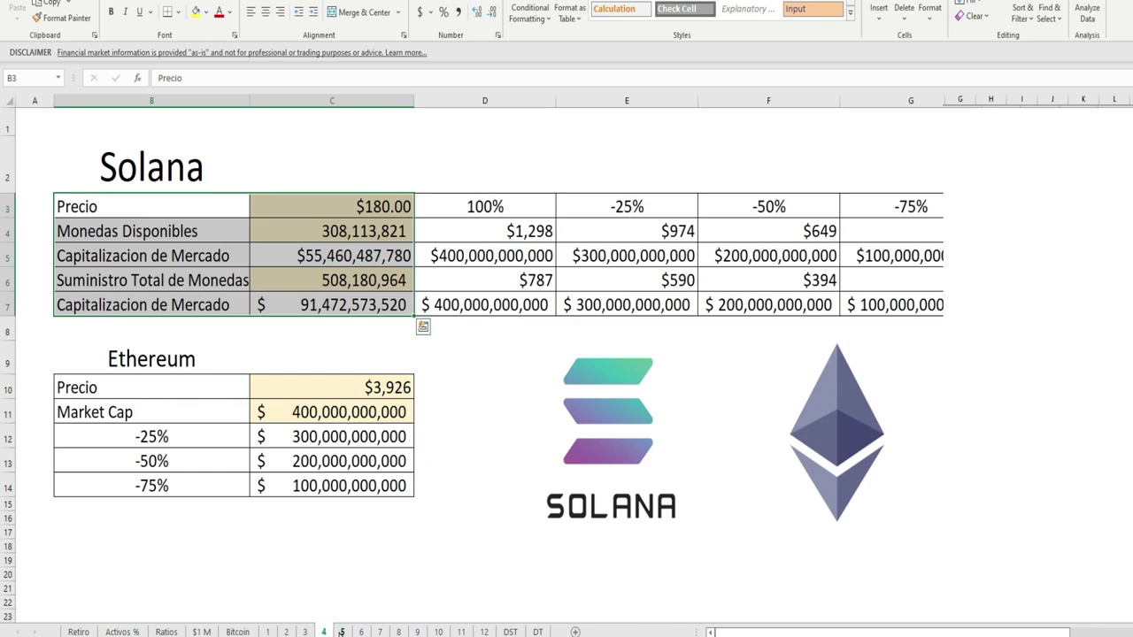
pyautogui.click(342, 632)
pyautogui.click(361, 631)
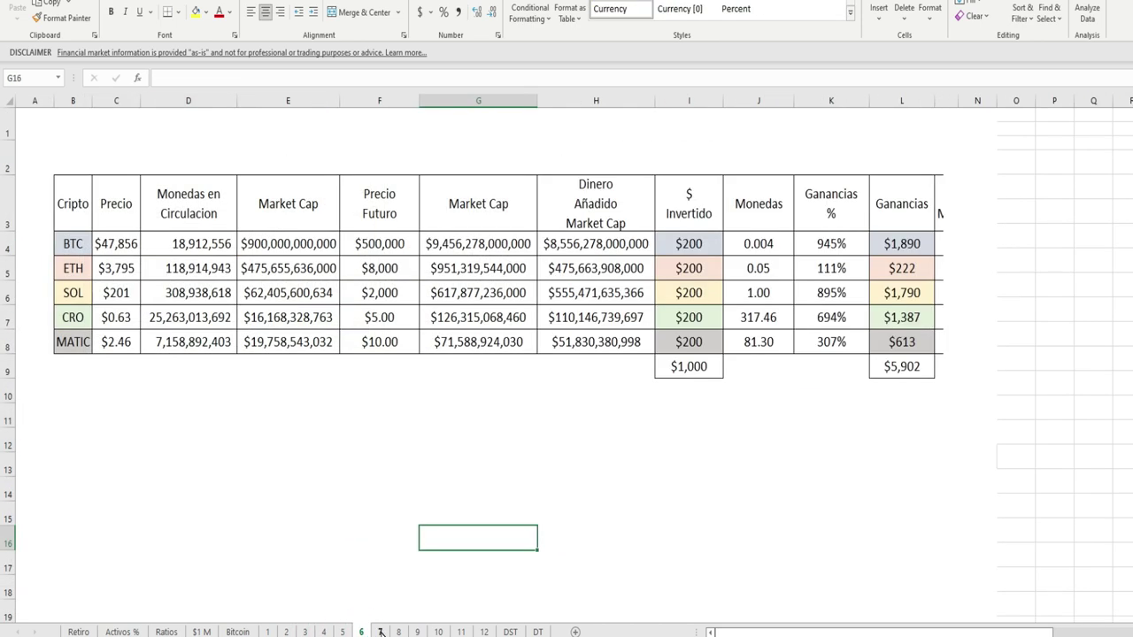
pyautogui.click(379, 632)
pyautogui.click(398, 632)
pyautogui.click(419, 632)
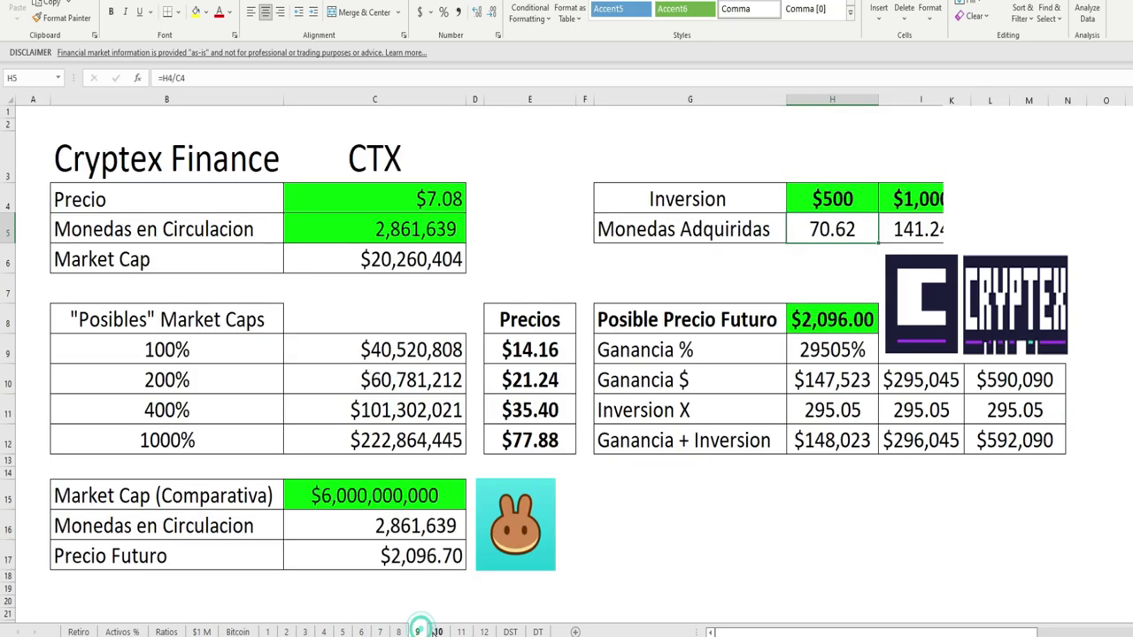
pyautogui.click(438, 632)
pyautogui.click(511, 632)
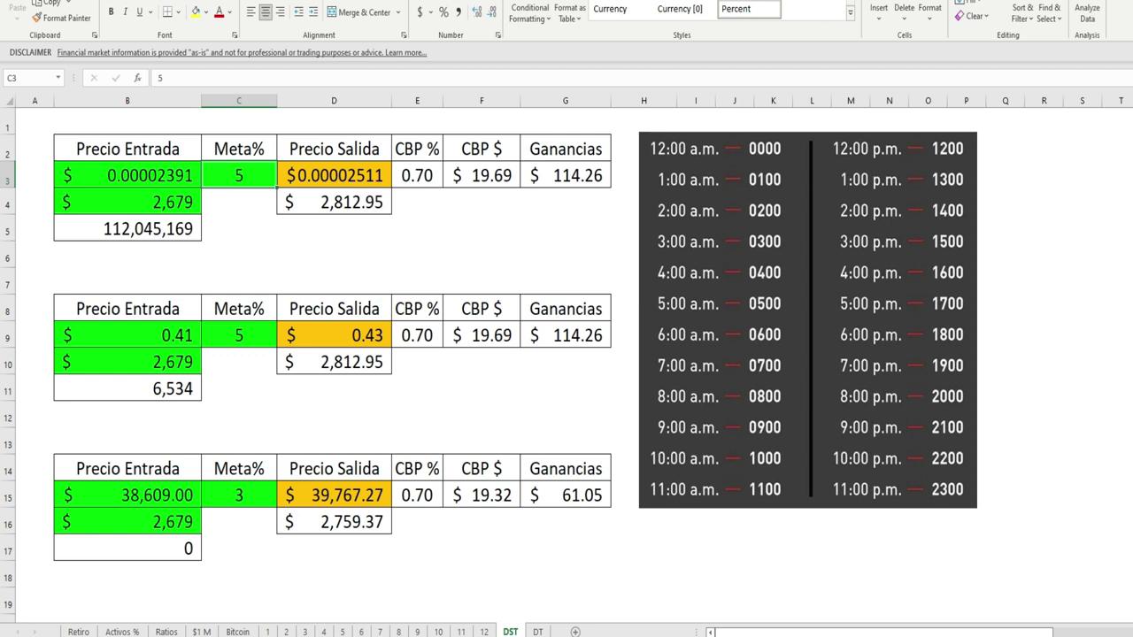
# Switch to the SHIBUSD chart in TradingView, then to Coinbase Pro to review the open SHIB sell order and the latest fills
pyautogui.click(669, 635)
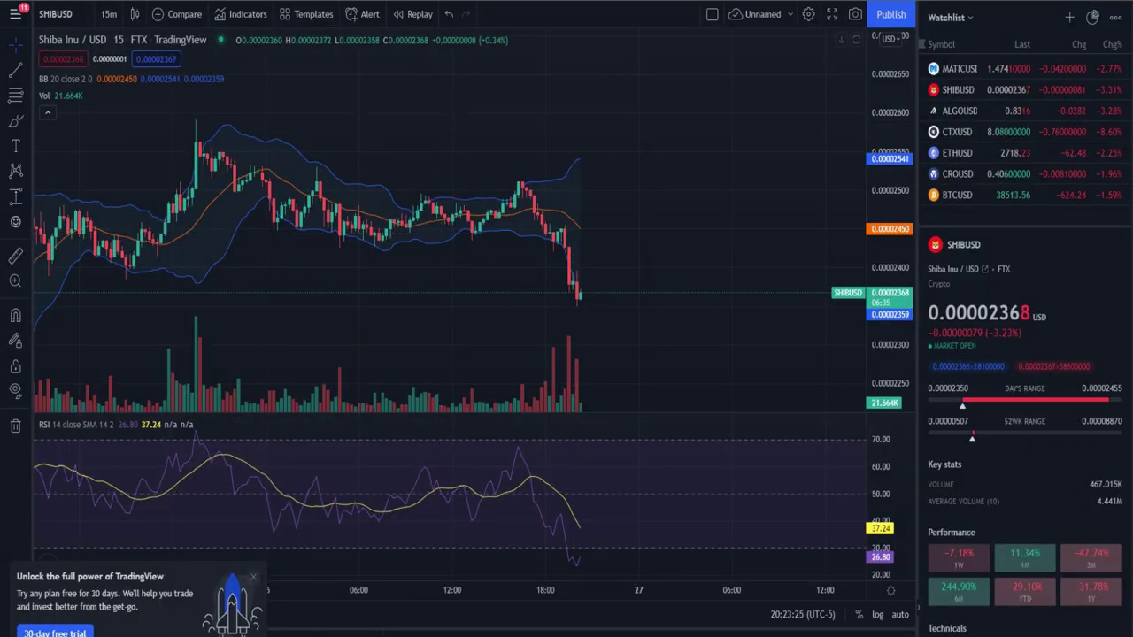
pyautogui.hotkey('alt', 'Tab')
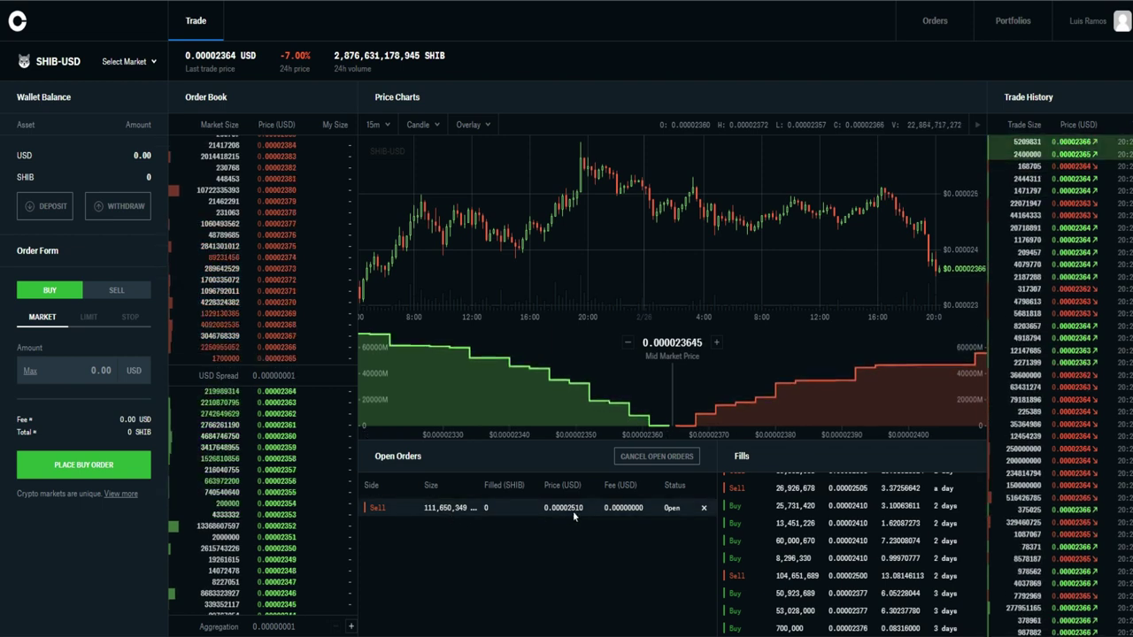
pyautogui.scroll(2, 805, 528)
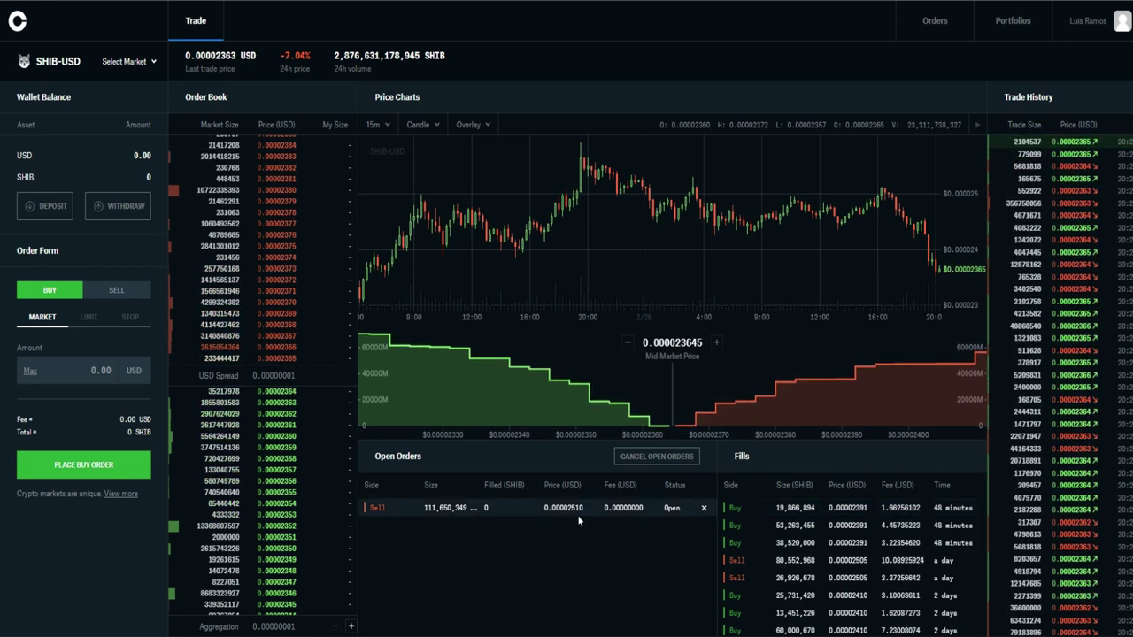
# Return to the DST sheet in Excel and set the Meta% of the first table to 3
pyautogui.hotkey('alt', 'Tab')
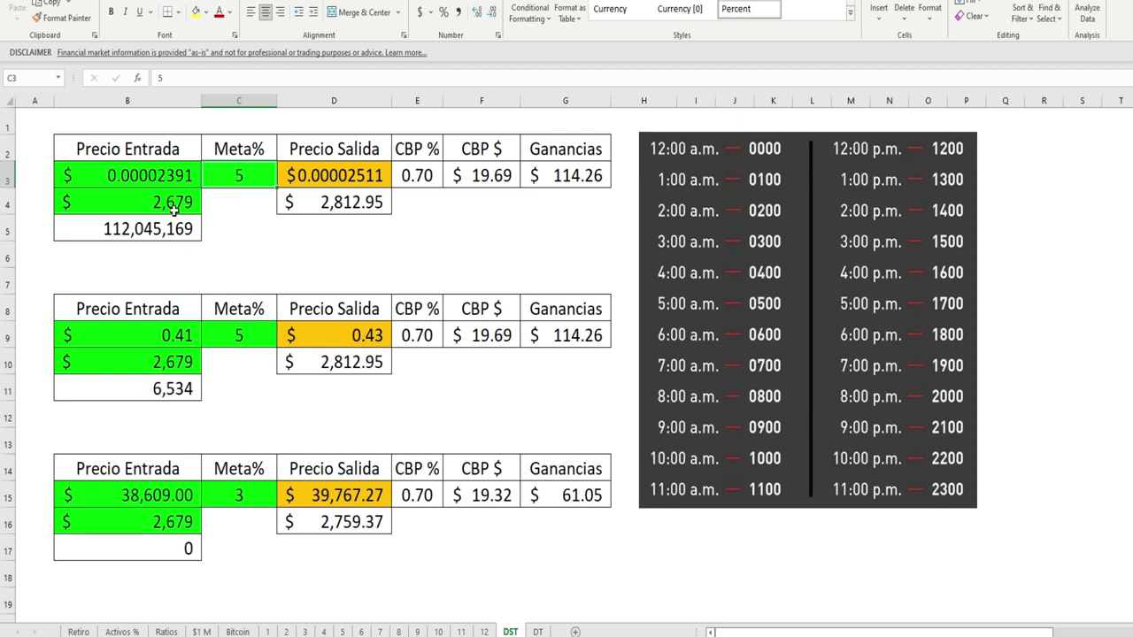
pyautogui.click(133, 202)
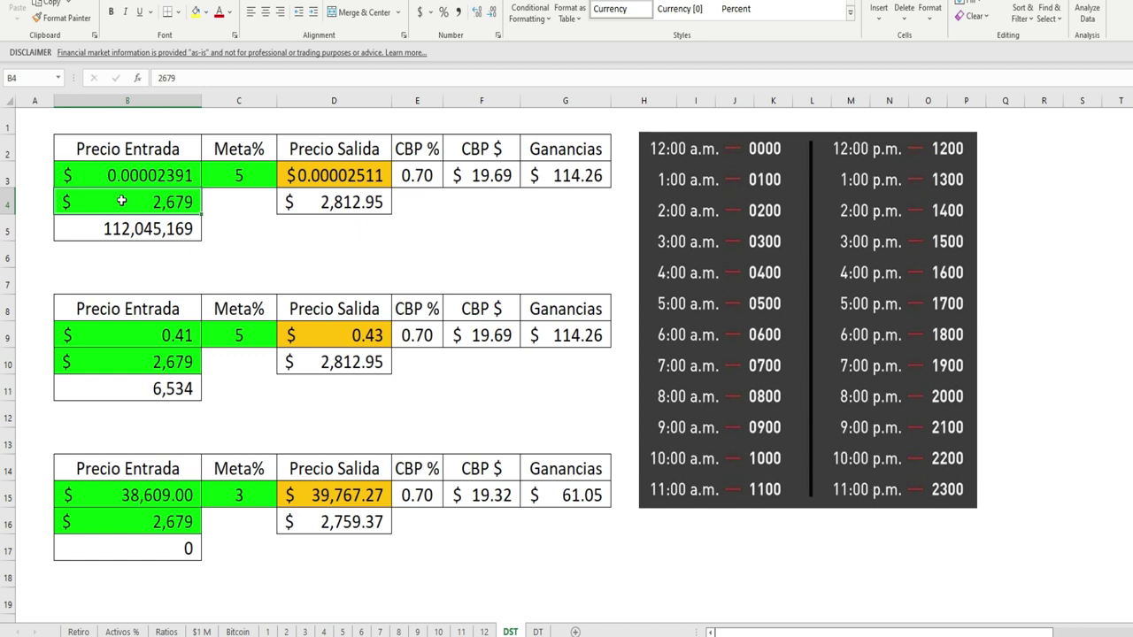
pyautogui.click(231, 166)
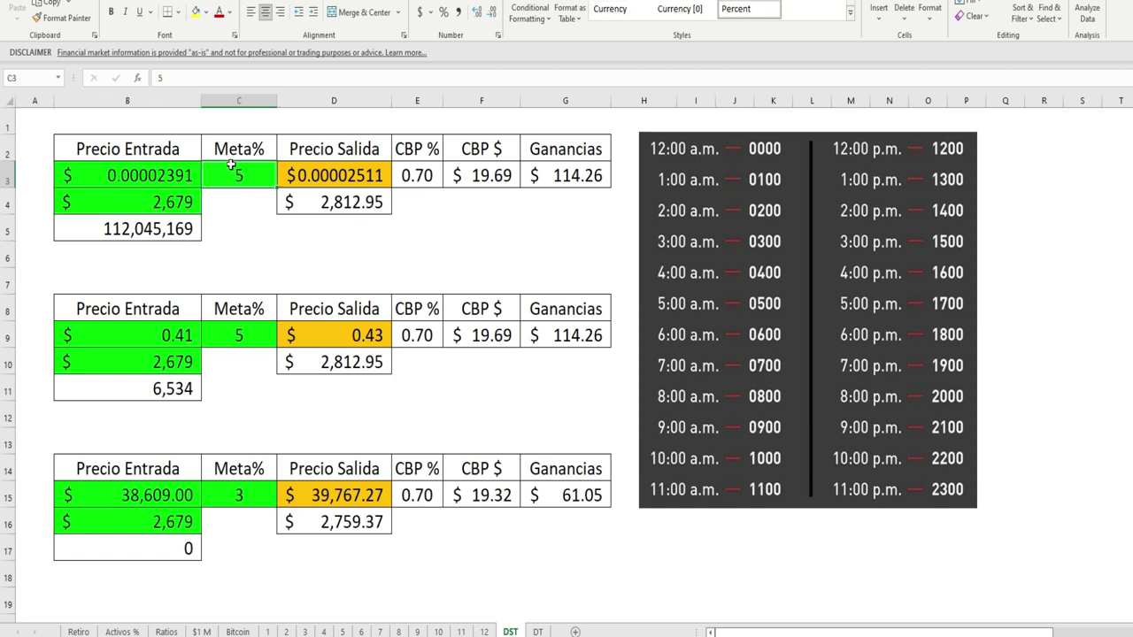
pyautogui.click(222, 175)
pyautogui.write('3')
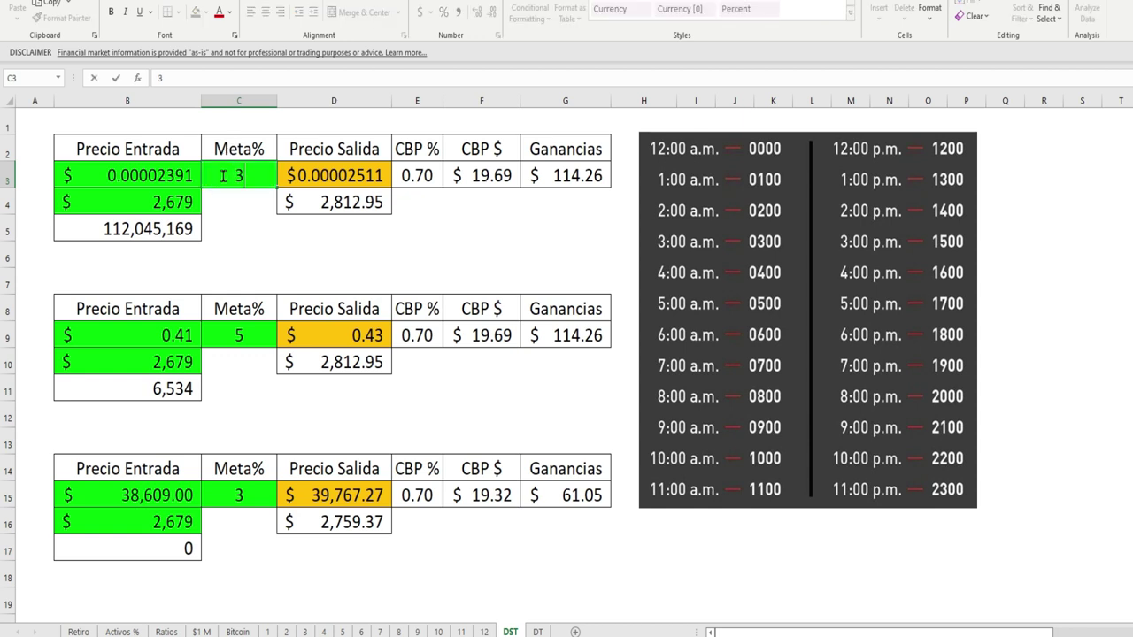
pyautogui.press('Return')
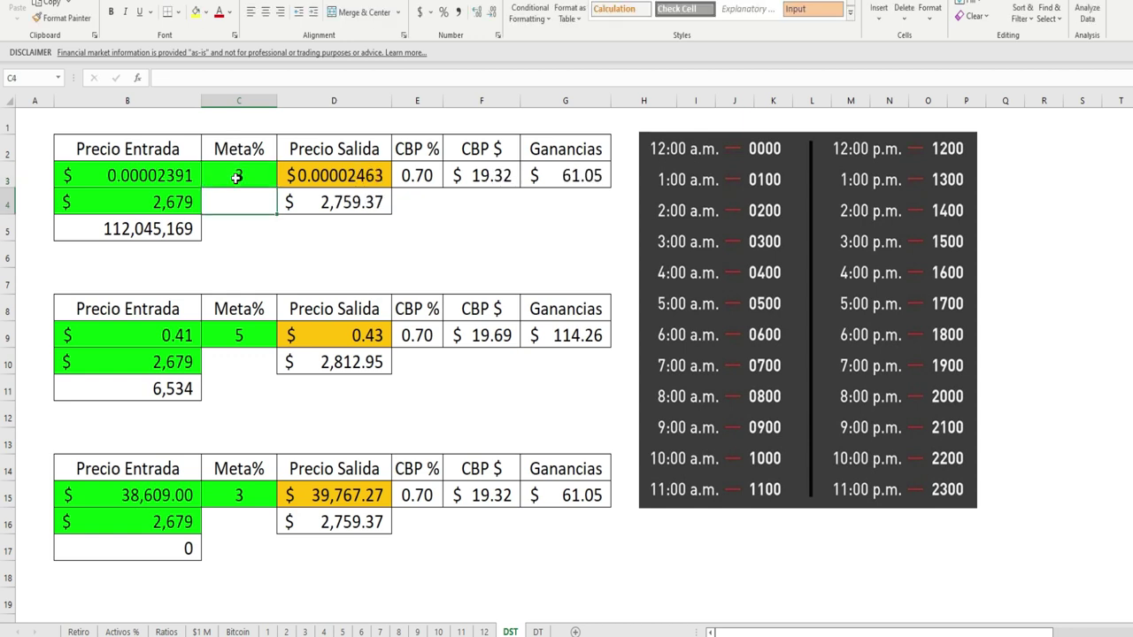
# Inspect the first table's invested amount, Meta%, CBP % and CBP $ fees, and the Ganancias formula
pyautogui.click(117, 201)
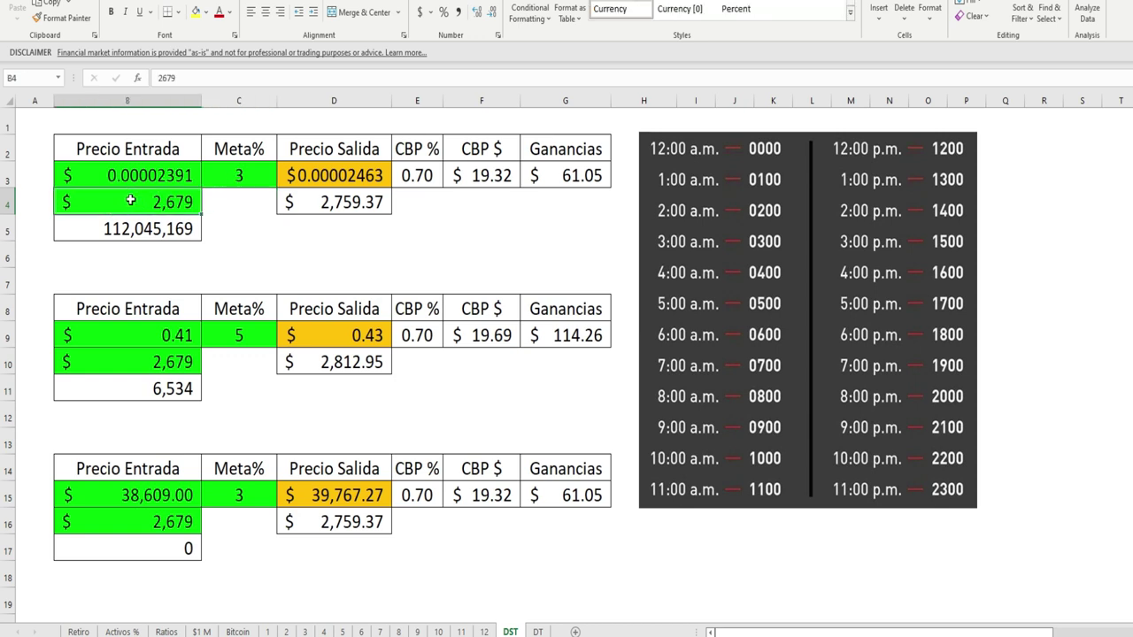
pyautogui.click(217, 172)
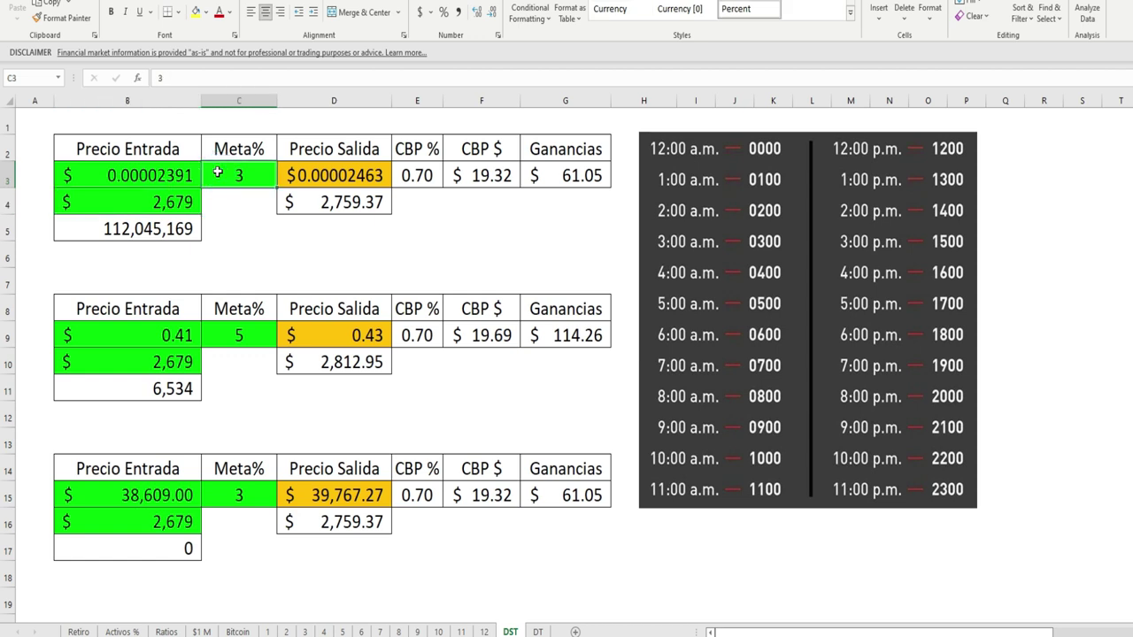
pyautogui.click(411, 151)
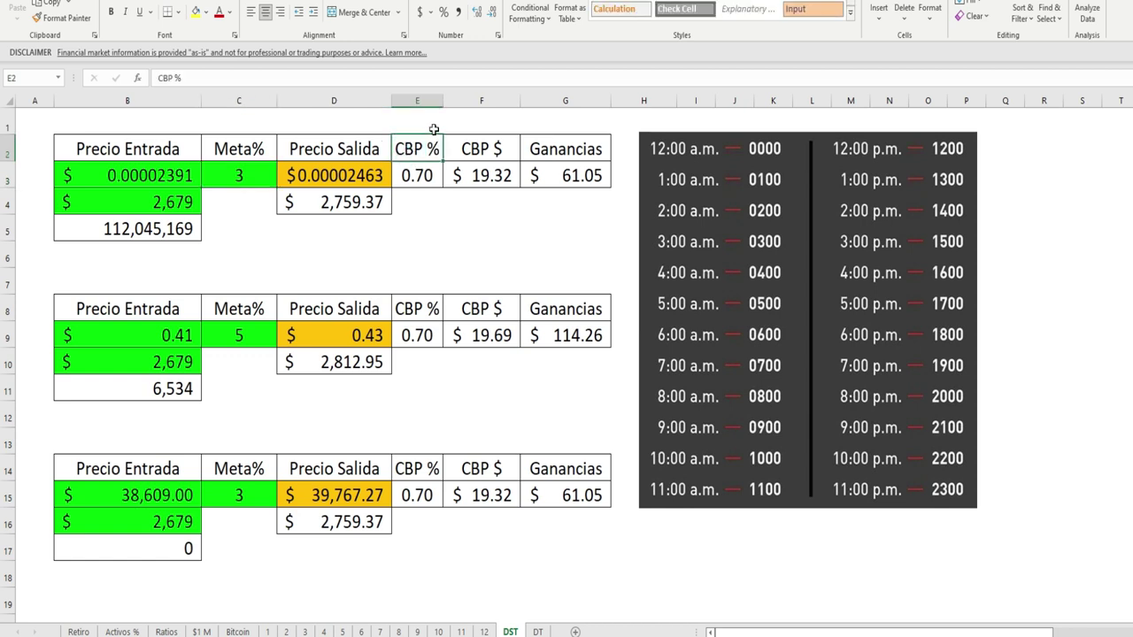
pyautogui.click(415, 173)
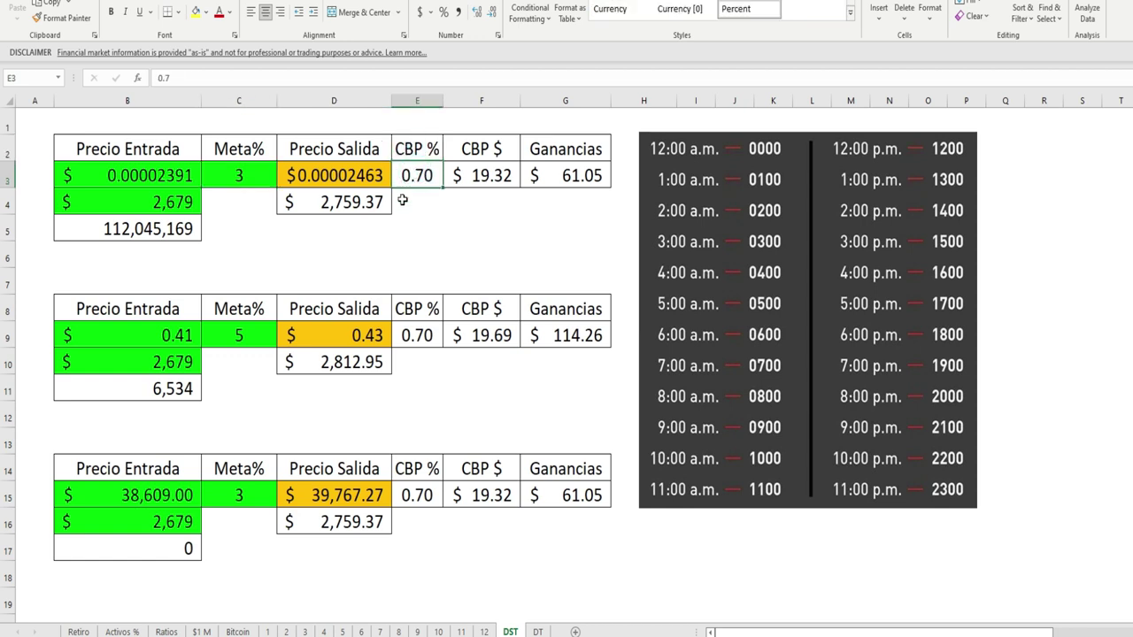
pyautogui.click(467, 175)
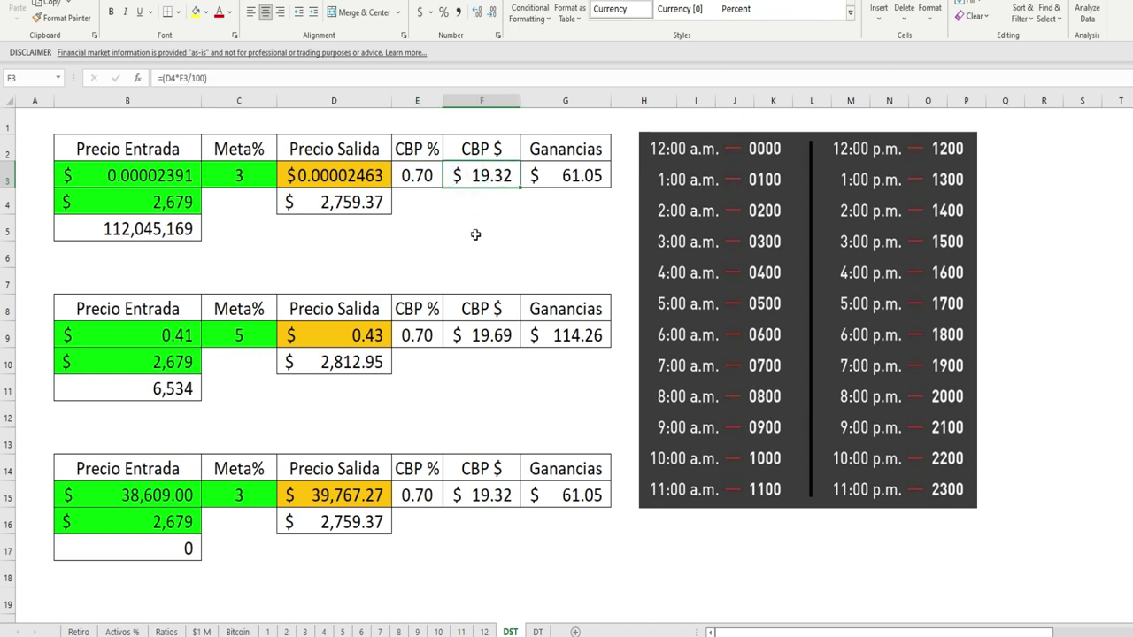
pyautogui.click(556, 175)
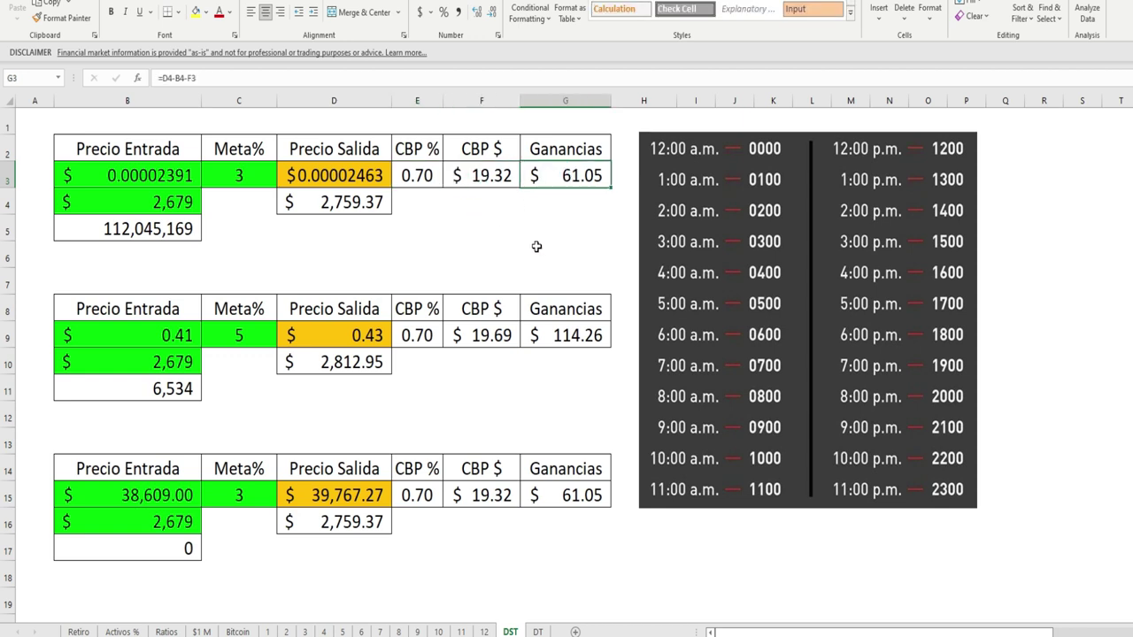
# Set the Meta% of the first table, beside its entry price, to 5
pyautogui.click(128, 202)
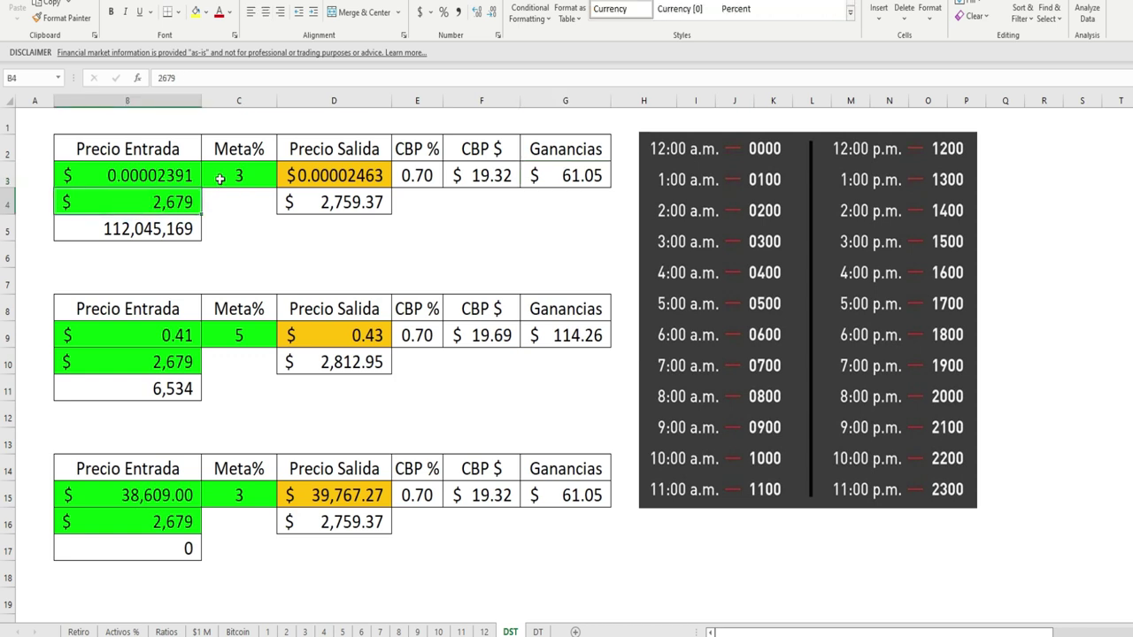
pyautogui.click(222, 178)
pyautogui.write('5')
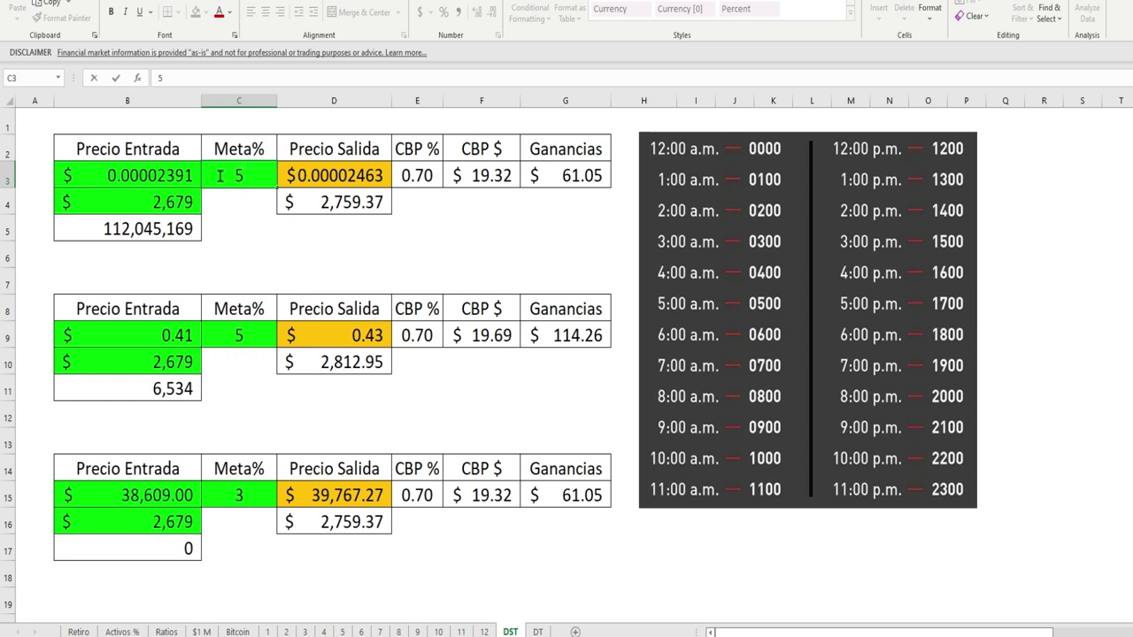
pyautogui.press('Return')
# Inspect the first table's Precio Salida formula, Ganancias formula and Precio Entrada value
pyautogui.click(330, 174)
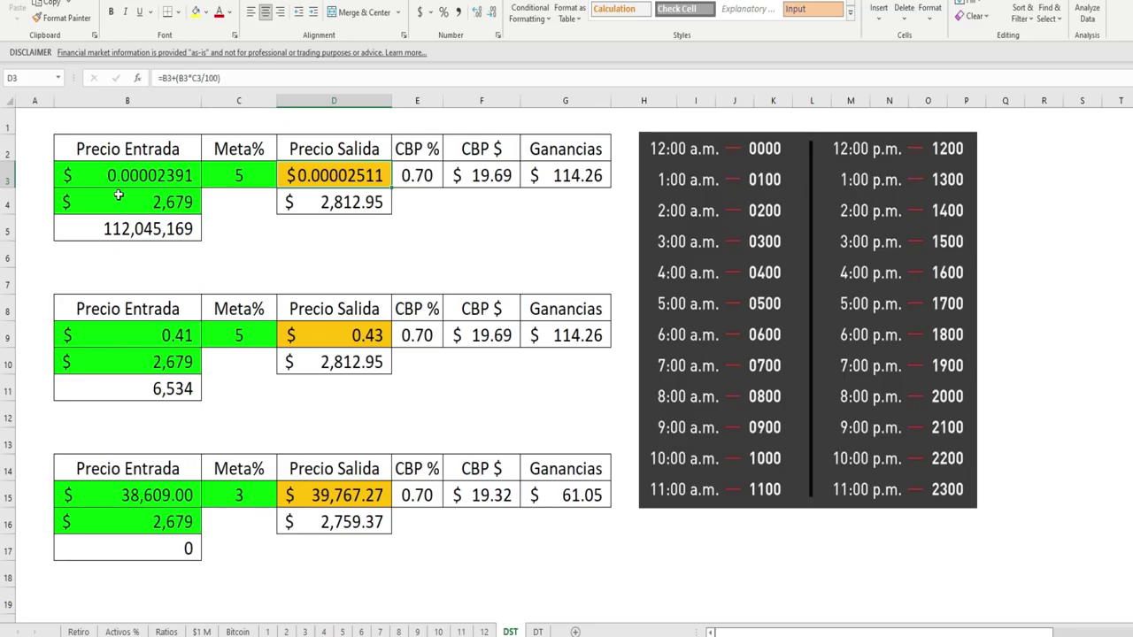
pyautogui.click(545, 176)
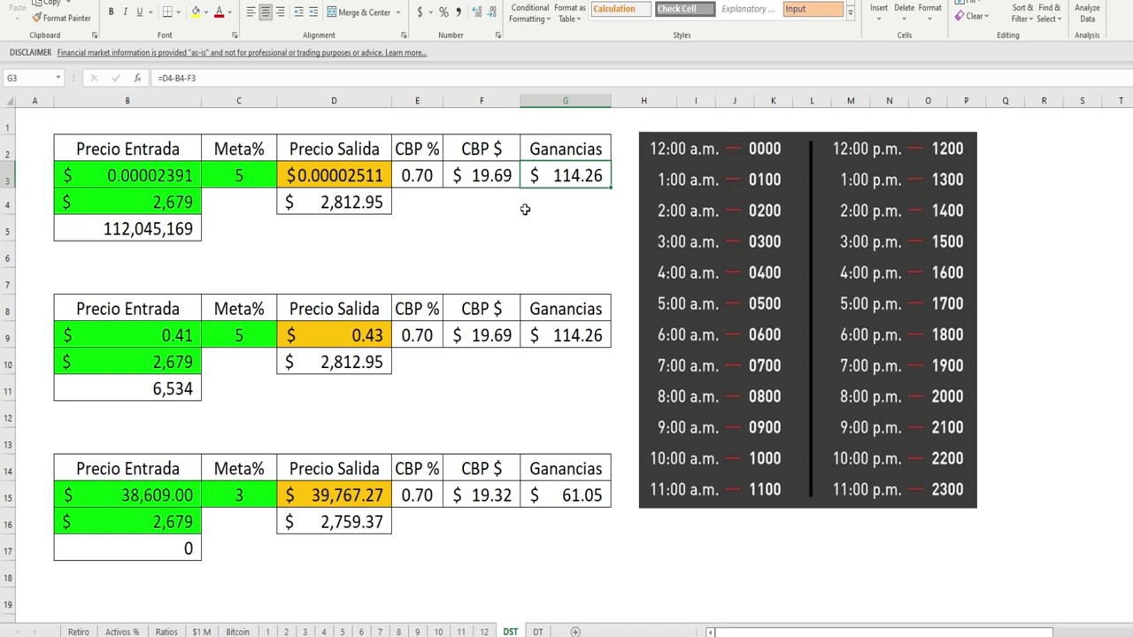
pyautogui.click(124, 175)
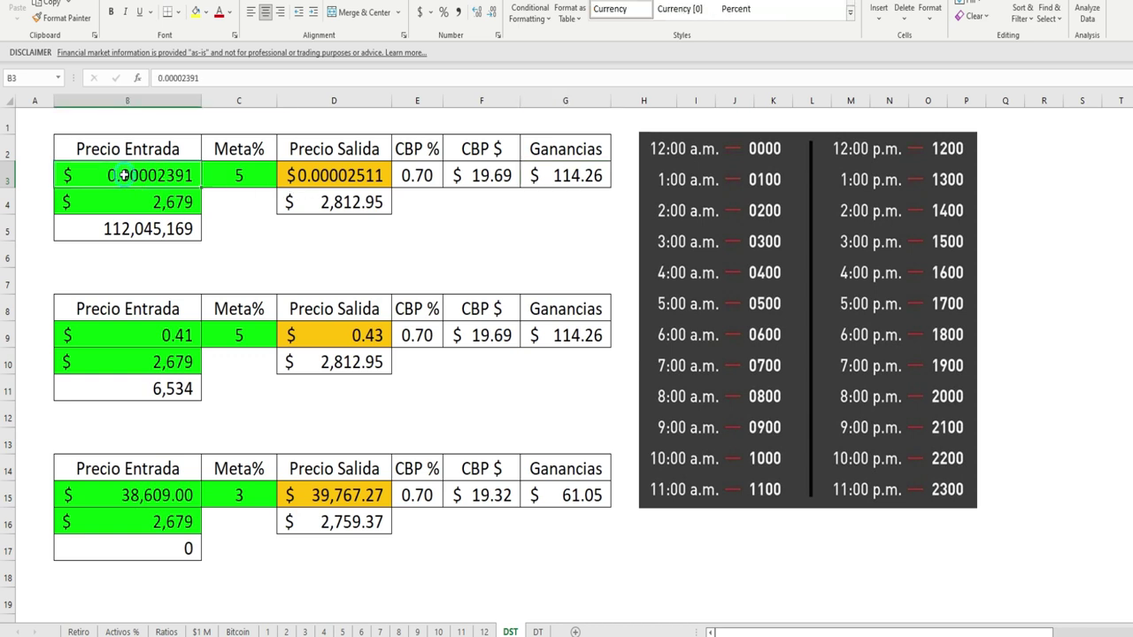
pyautogui.click(299, 173)
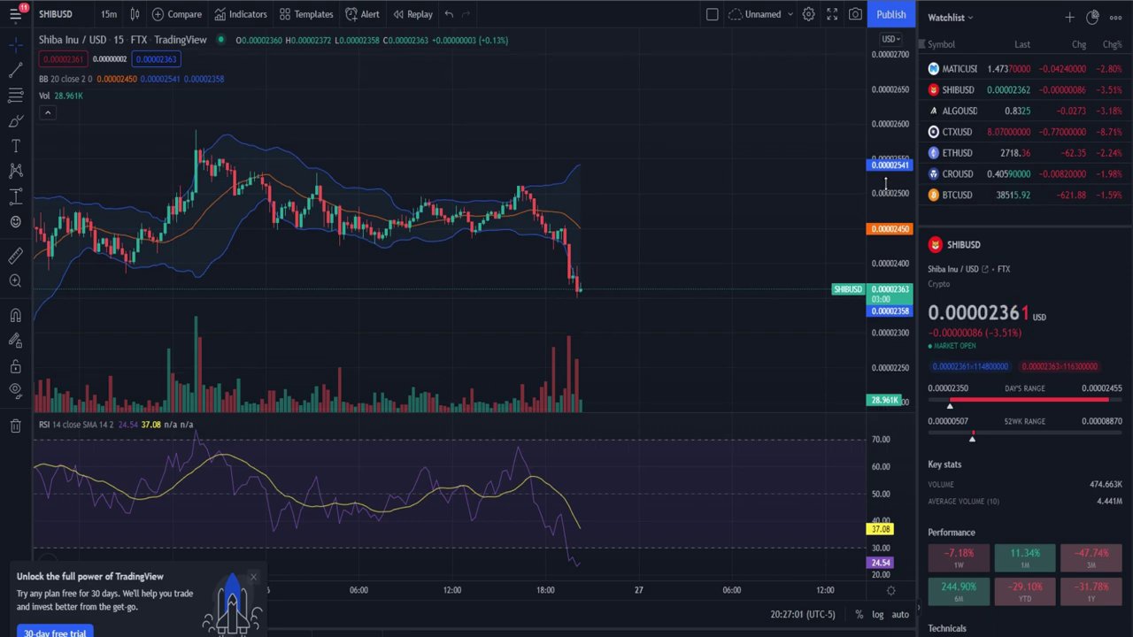
# Examine several days of SHIBUSD price movement on TradingView's 15-minute chart, enlarging the price pane above the RSI
pyautogui.moveTo(714, 215); pyautogui.dragTo(831, 235)
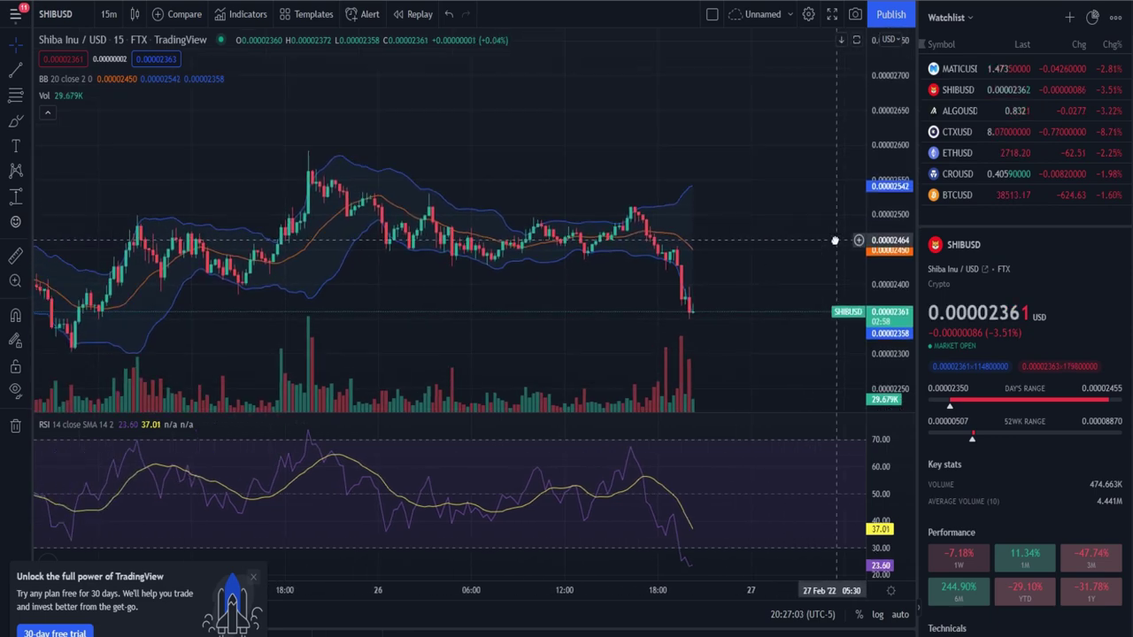
pyautogui.scroll(-5, 791, 209)
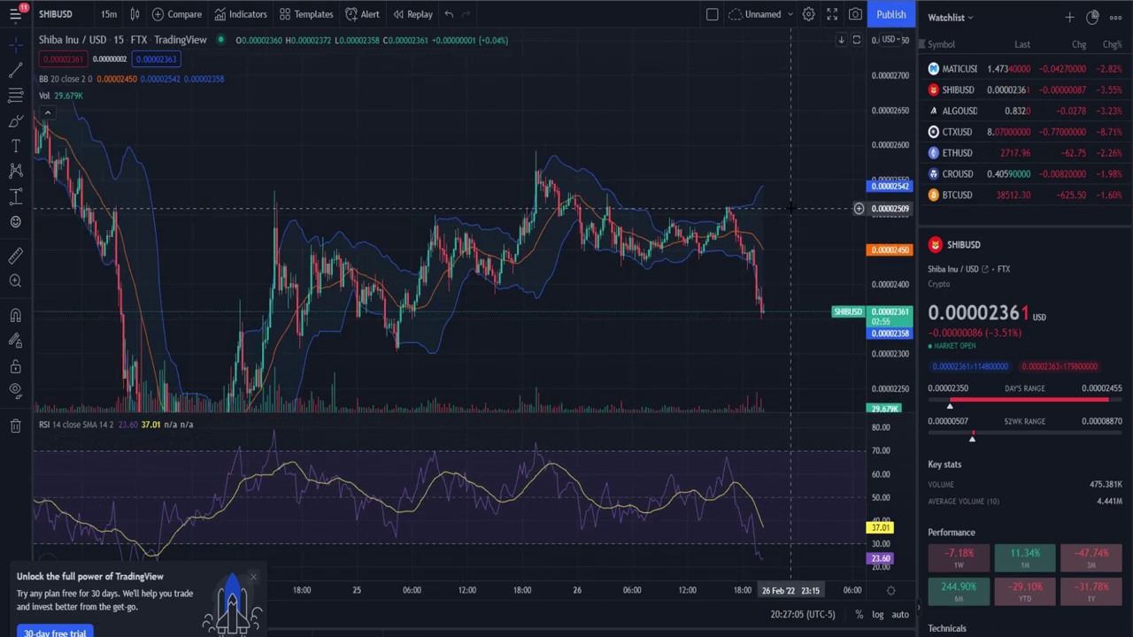
pyautogui.doubleClick(882, 162)
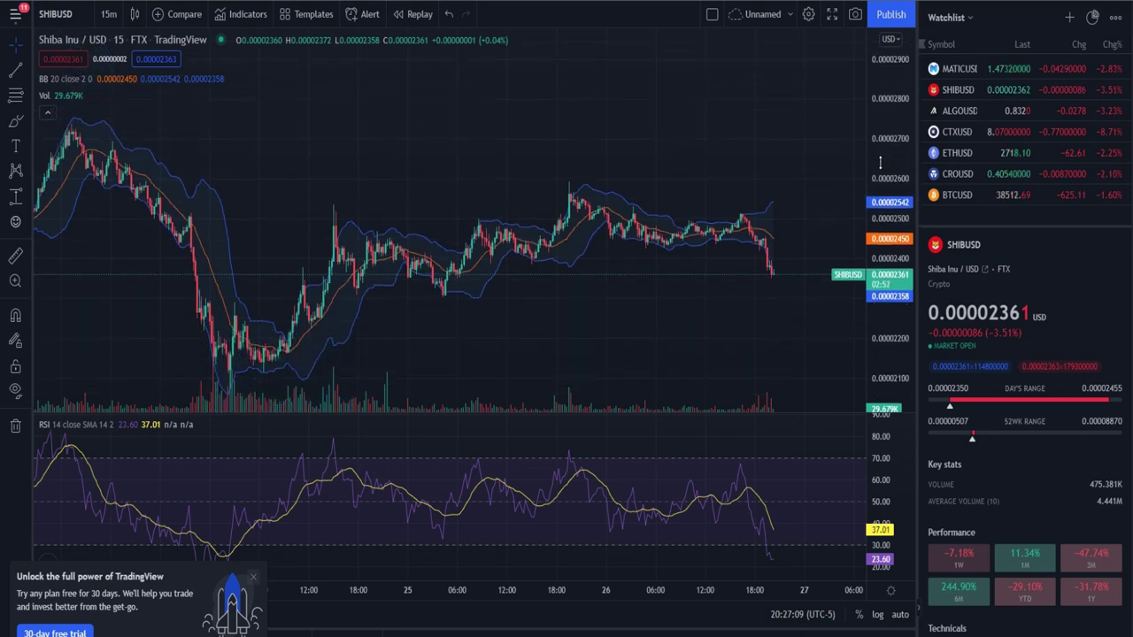
pyautogui.moveTo(880, 163); pyautogui.dragTo(881, 119)
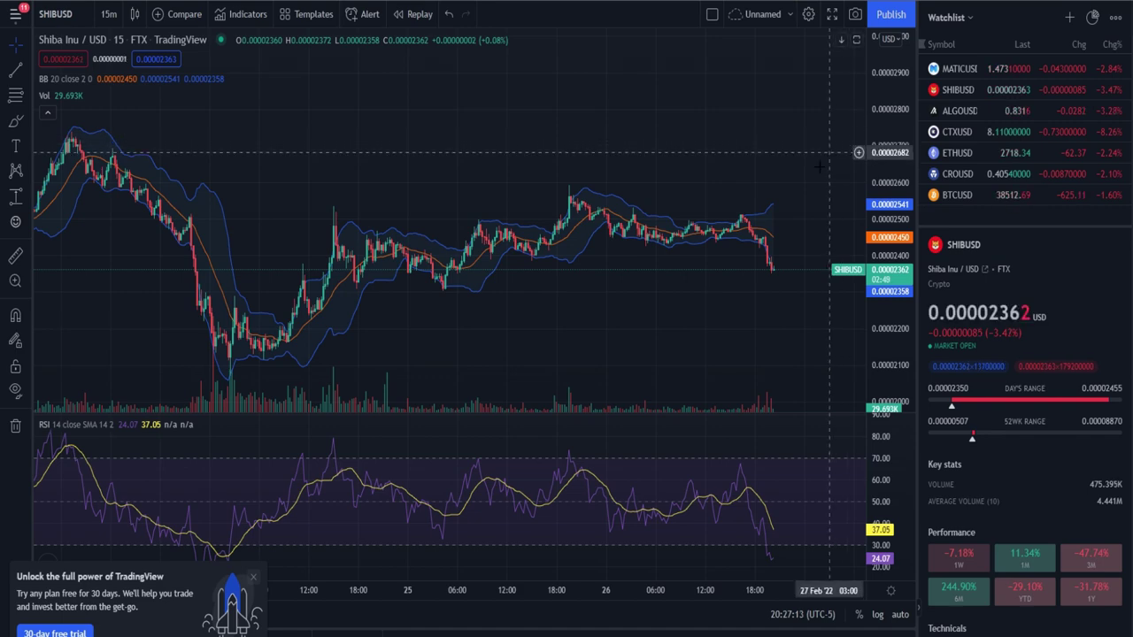
pyautogui.moveTo(882, 111); pyautogui.dragTo(883, 142)
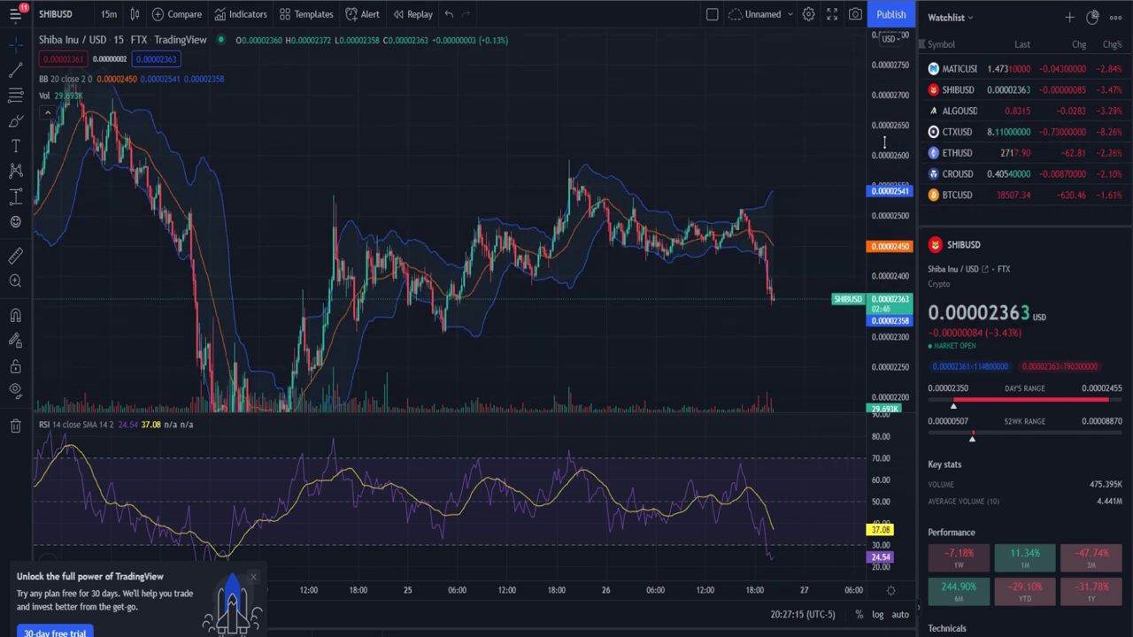
pyautogui.moveTo(483, 119); pyautogui.dragTo(486, 77)
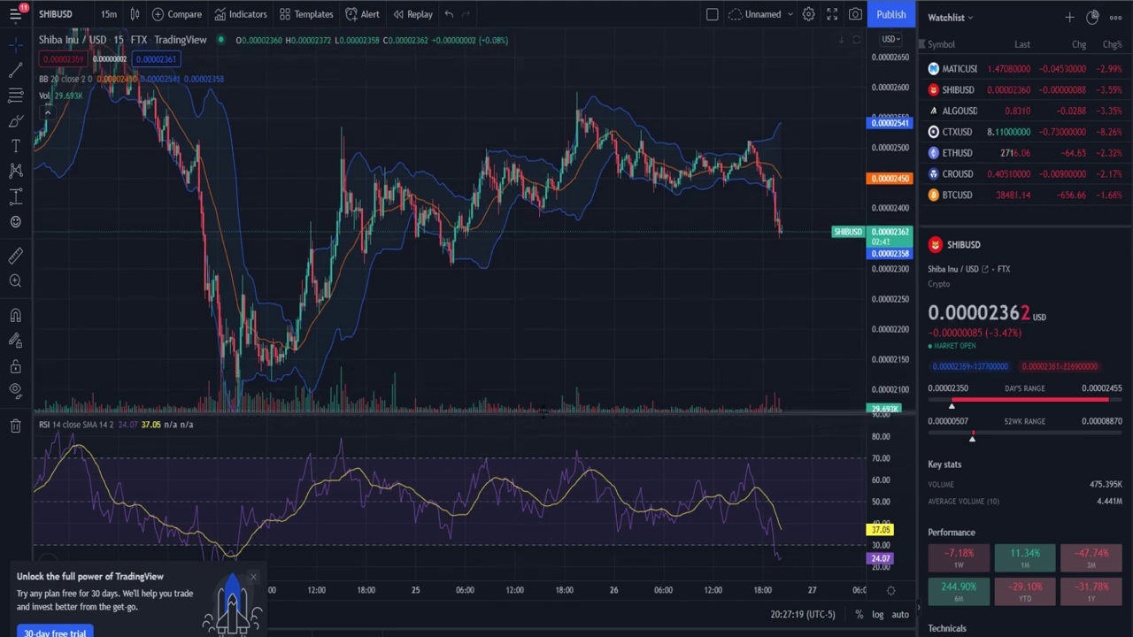
pyautogui.moveTo(542, 413); pyautogui.dragTo(541, 434)
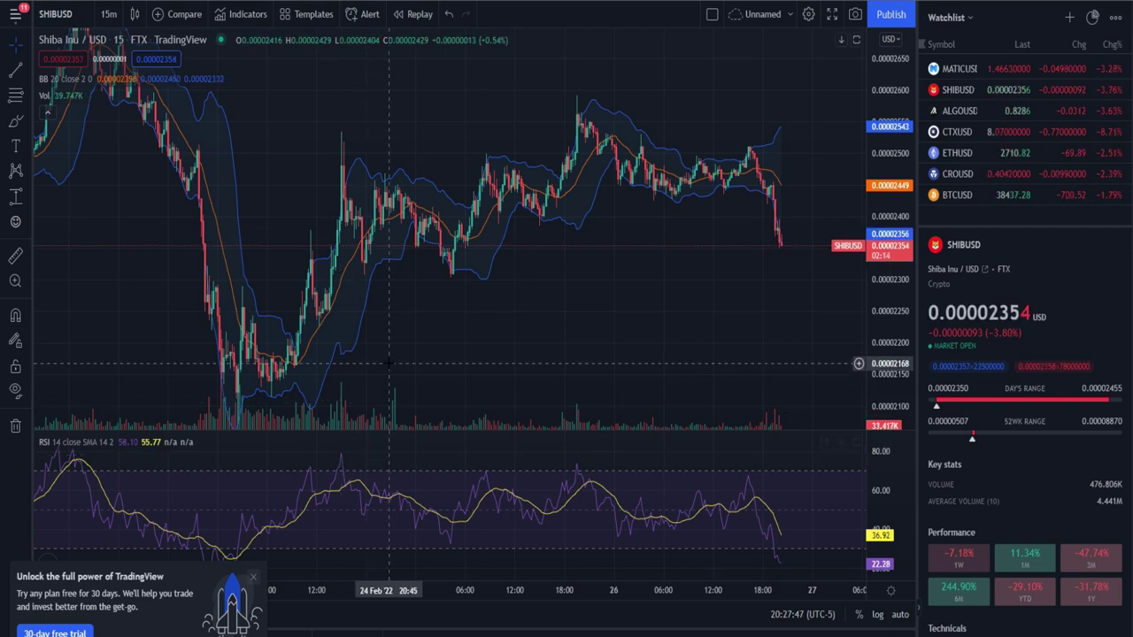
# Inspect the most recent SHIBUSD candles together with the Bollinger Bands, volume and RSI
pyautogui.scroll(4, 390, 362)
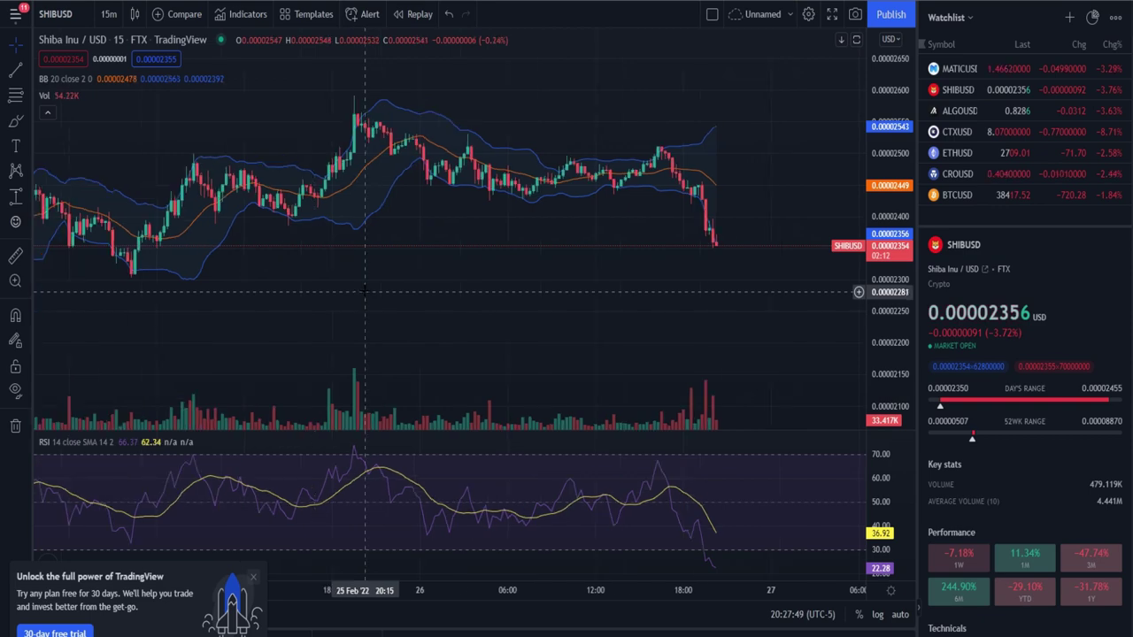
pyautogui.moveTo(451, 228); pyautogui.dragTo(443, 257)
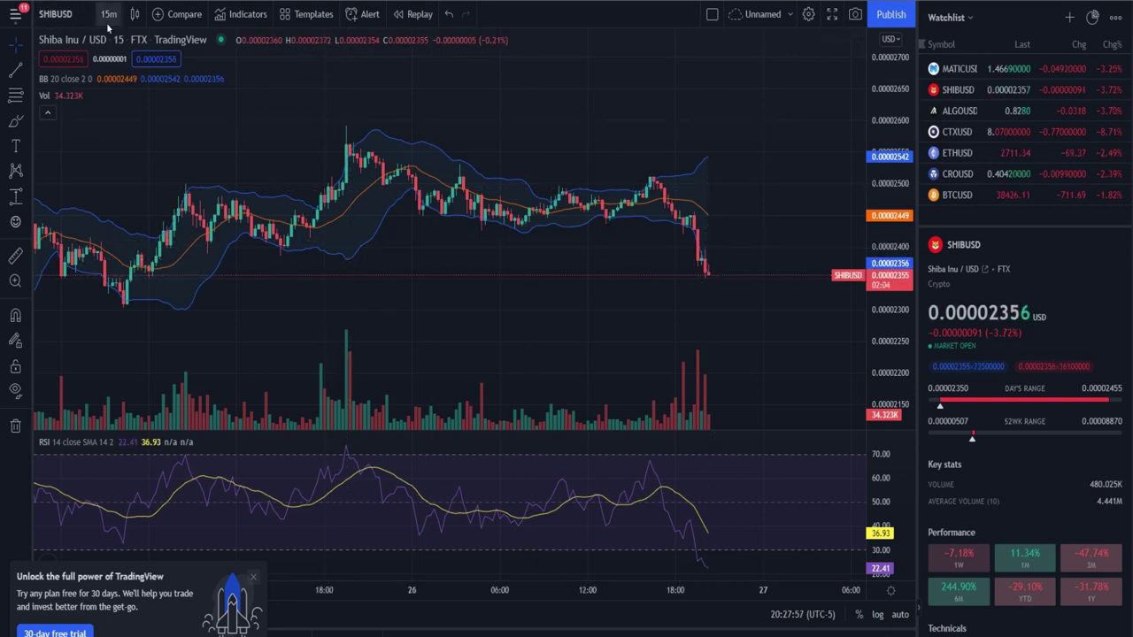
pyautogui.scroll(3, 729, 266)
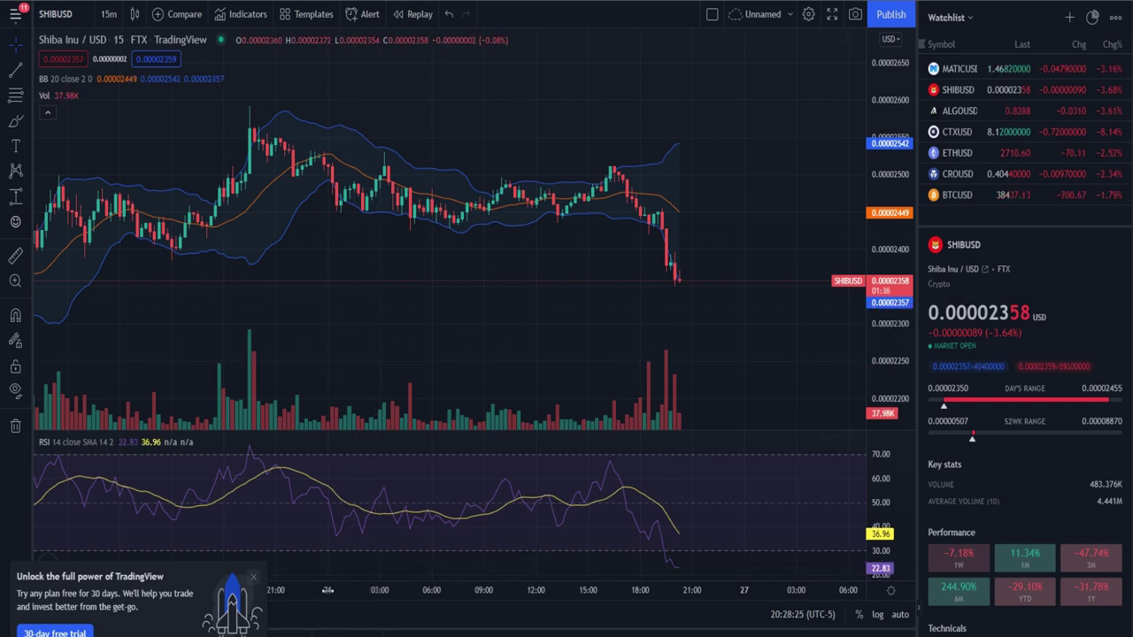
# Dismiss the promotion on the chart, switch to Excel and inspect the first table's Meta%, Precio Entrada and Precio Salida cells
pyautogui.click(254, 577)
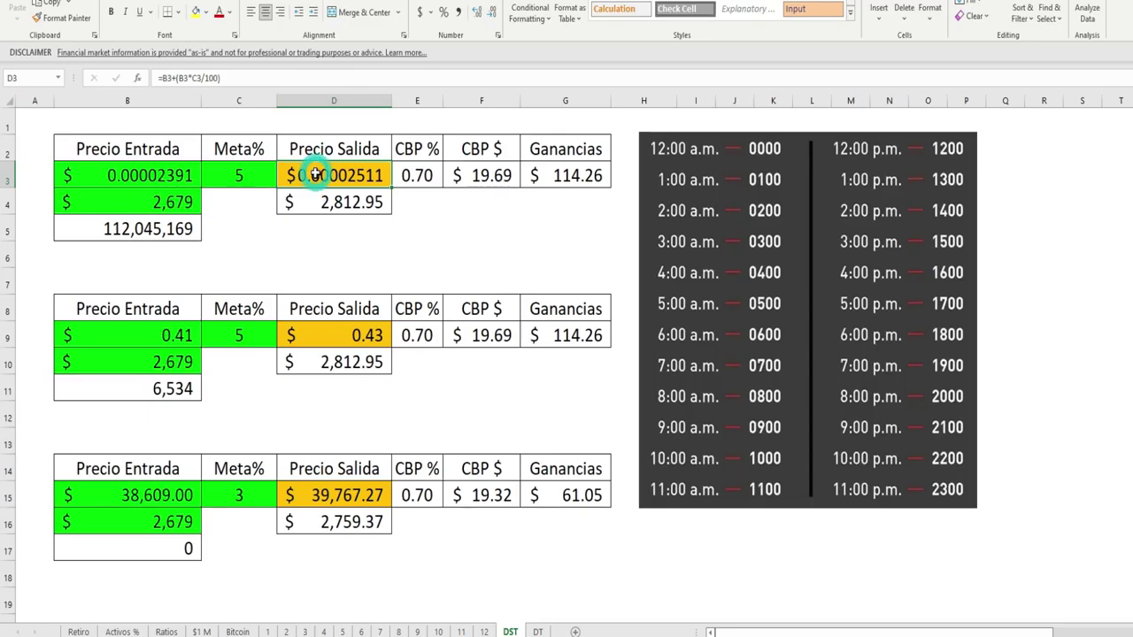
pyautogui.click(247, 174)
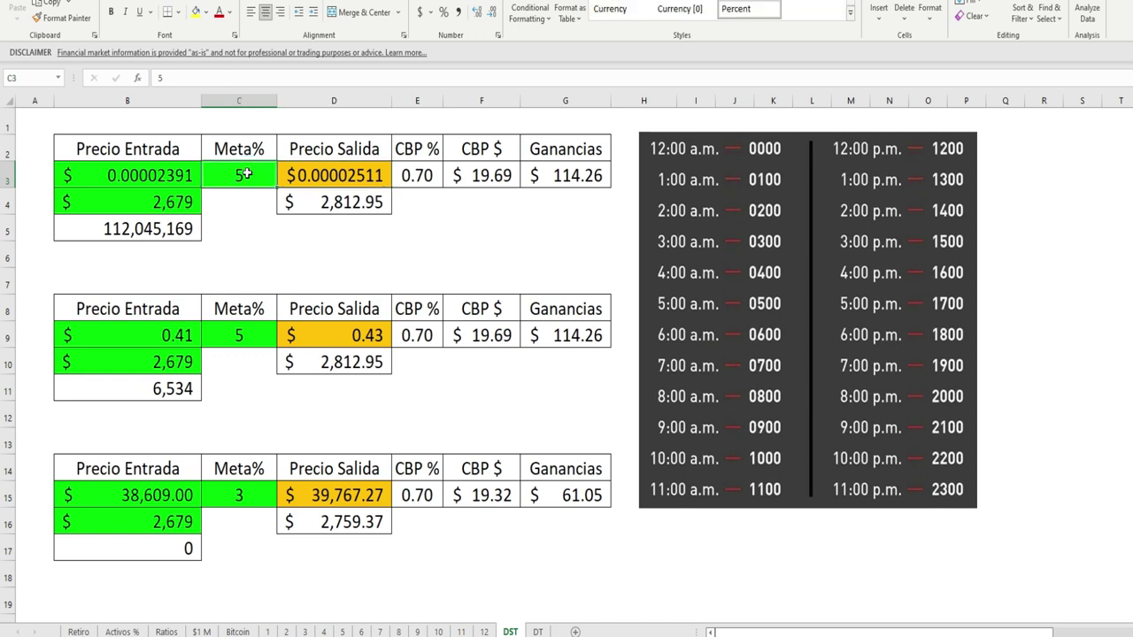
pyautogui.click(149, 172)
pyautogui.click(310, 173)
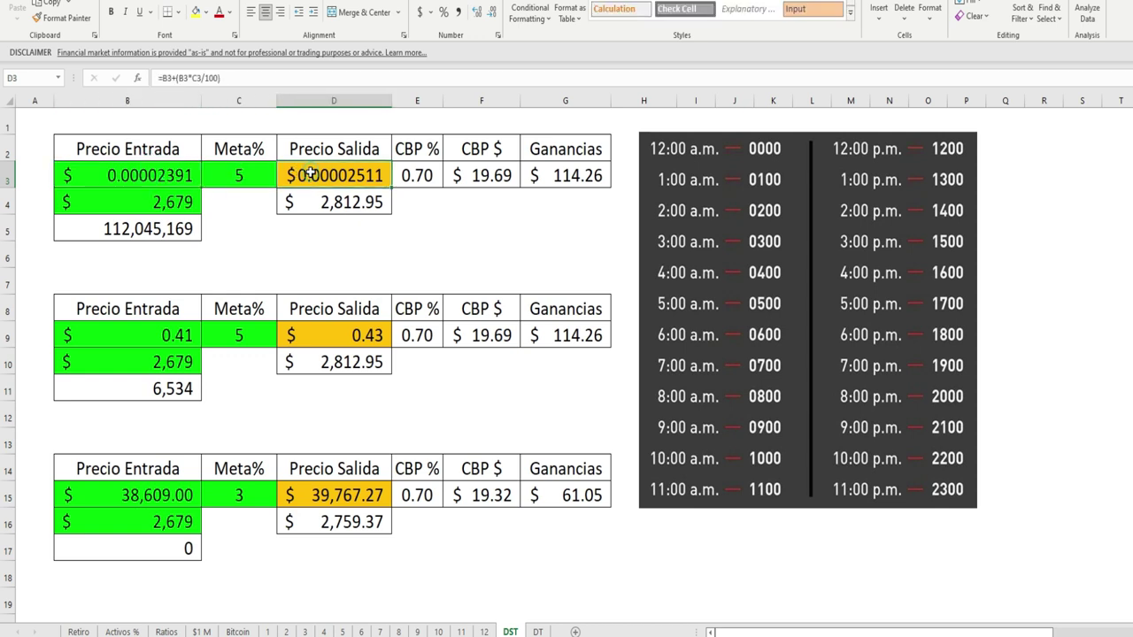
pyautogui.click(241, 175)
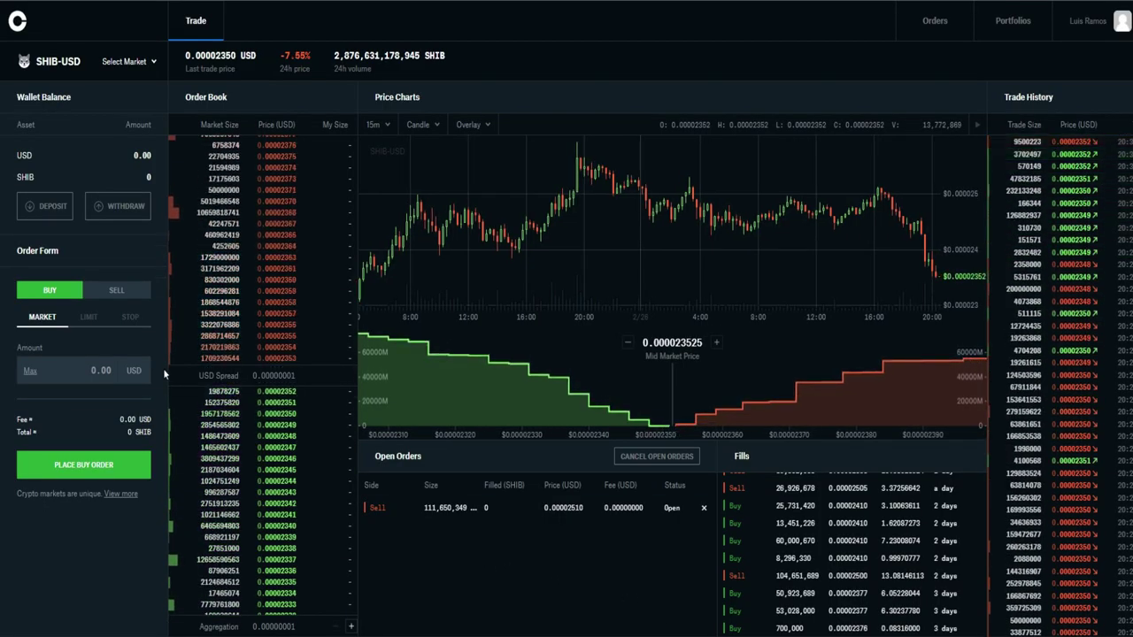
# In Coinbase Pro, set the SHIB-USD buy order form to a limit order and bring up the most recent fills
pyautogui.click(89, 317)
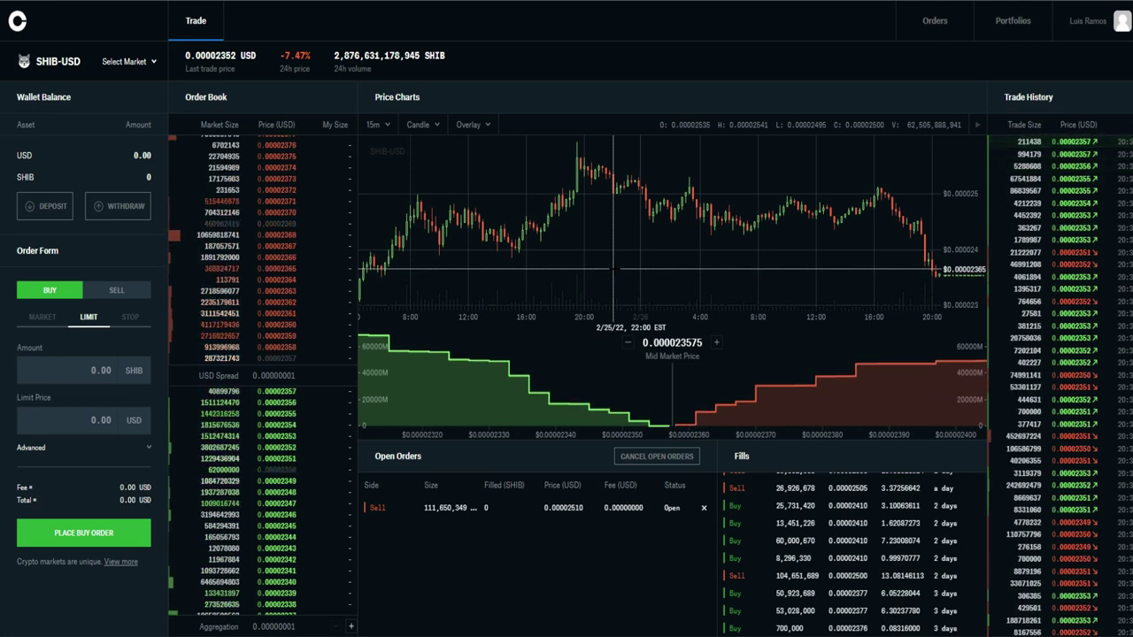
pyautogui.scroll(2, 761, 536)
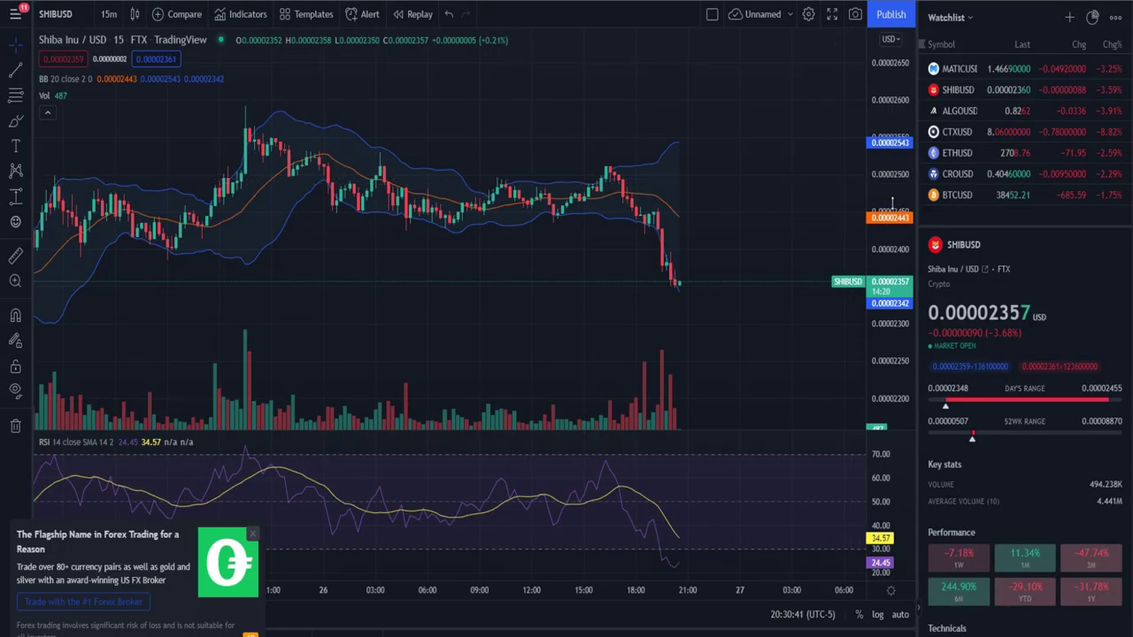
# In TradingView, switch the SHIBUSD chart to the 1-hour interval and compress the price scale to fit several days of candles
pyautogui.moveTo(664, 335); pyautogui.dragTo(804, 355)
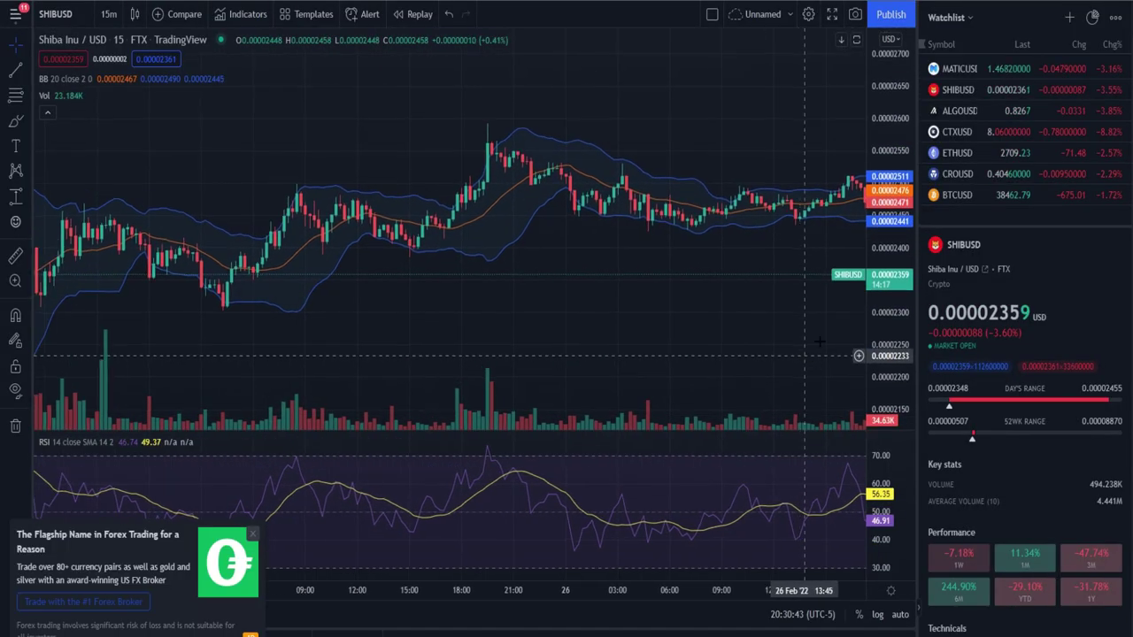
pyautogui.click(107, 14)
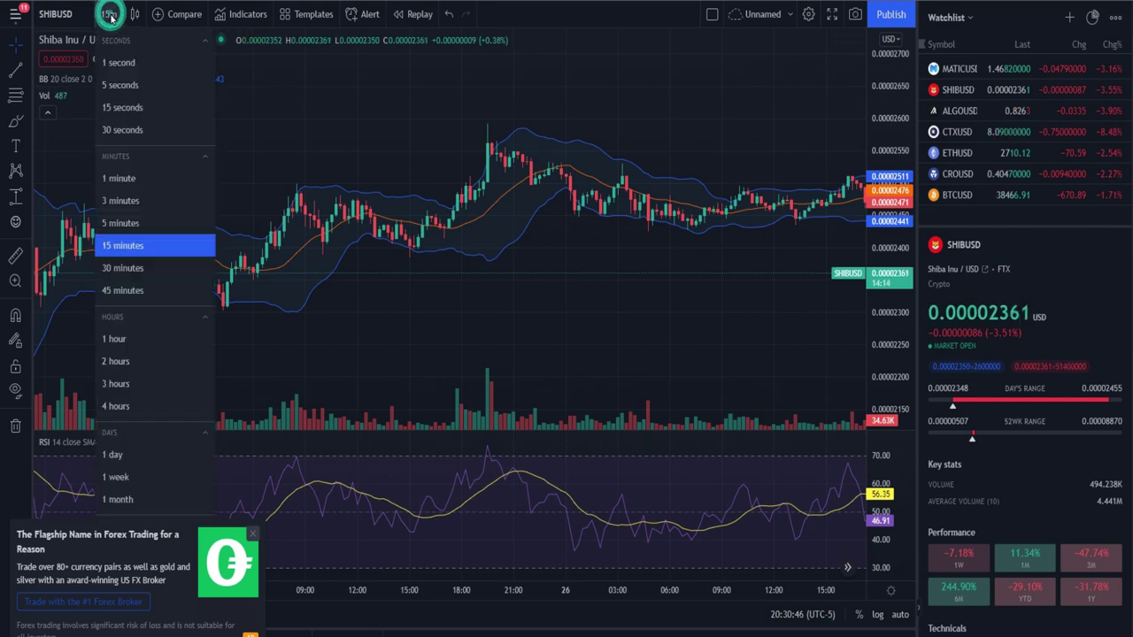
pyautogui.click(133, 348)
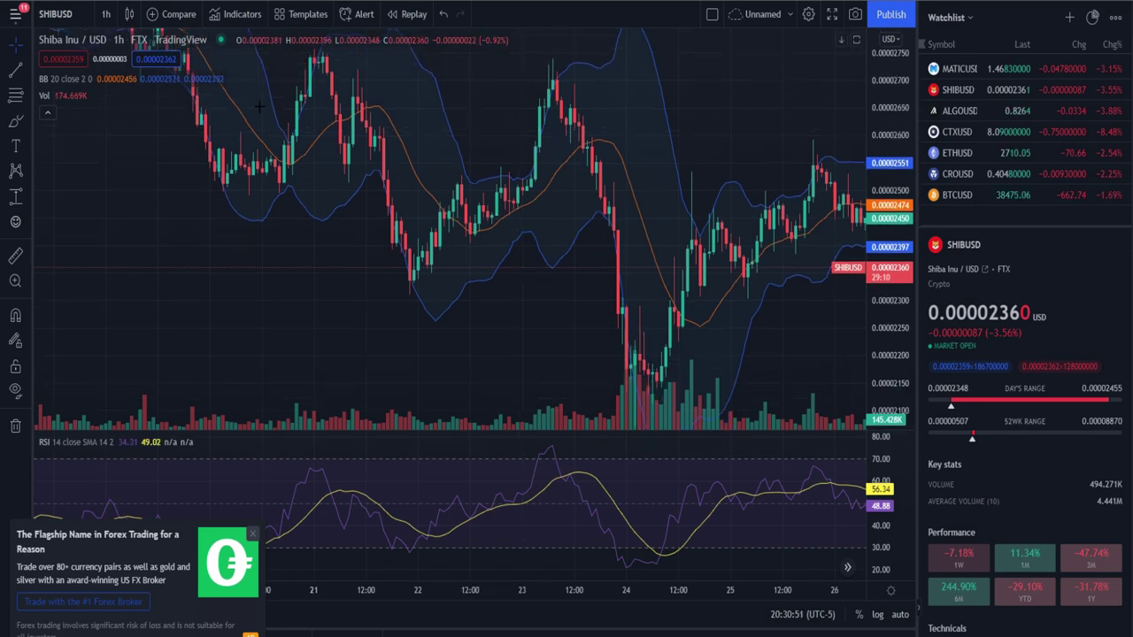
pyautogui.moveTo(895, 113); pyautogui.dragTo(891, 152)
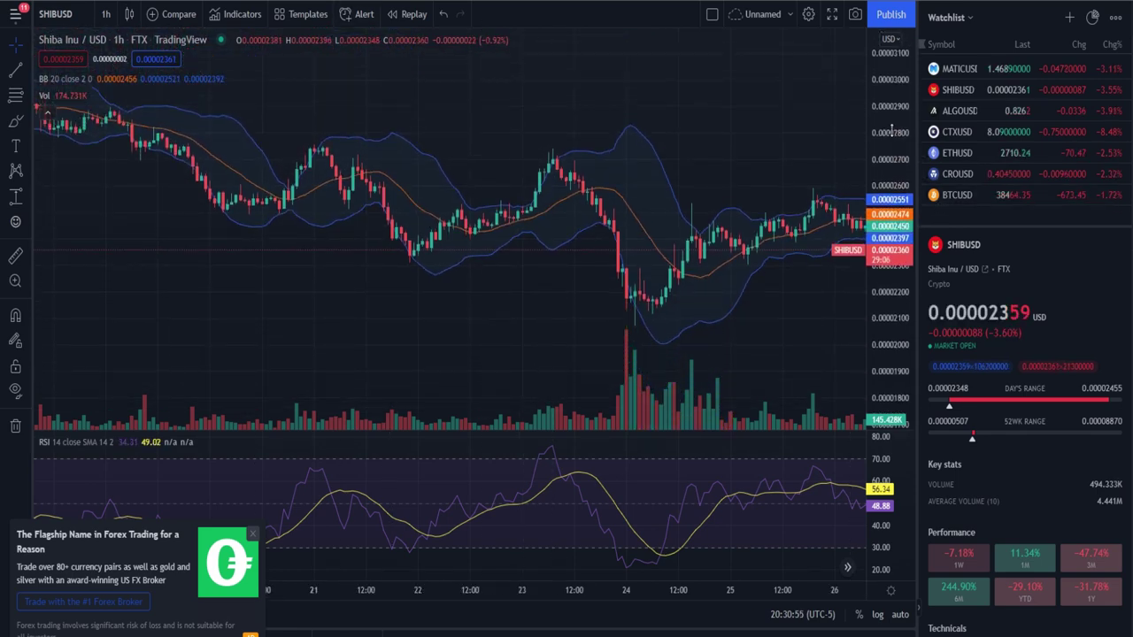
pyautogui.scroll(-2, 533, 319)
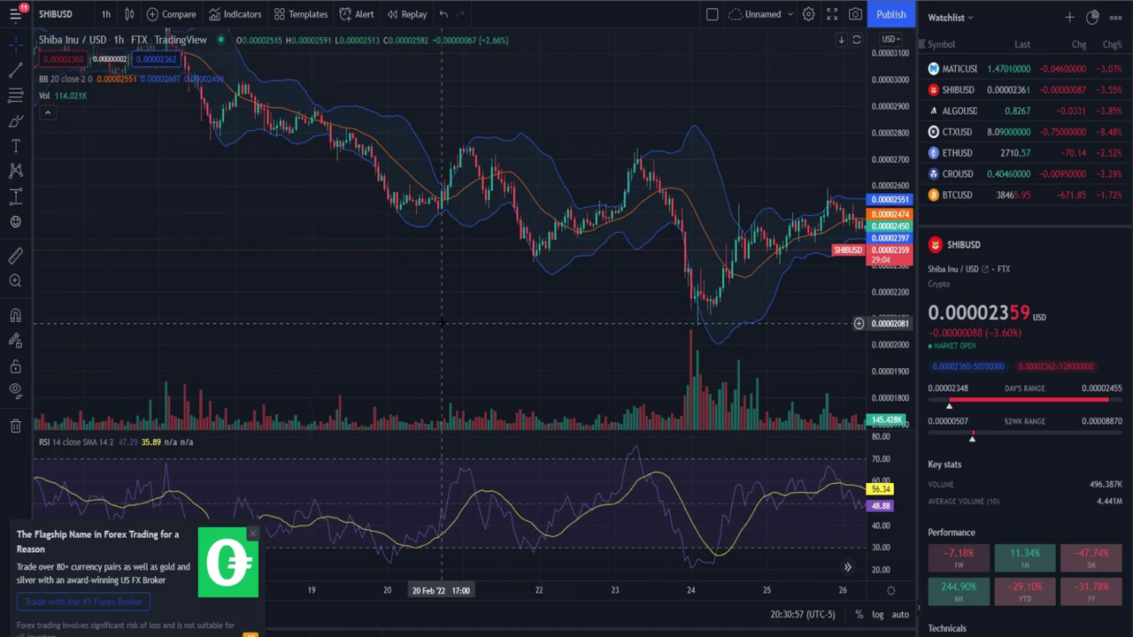
# Draw a price range over the 24 February rise, from about 0.00002134 at 00:00 to about 0.00002536 at 16:00
pyautogui.moveTo(442, 322); pyautogui.dragTo(392, 365)
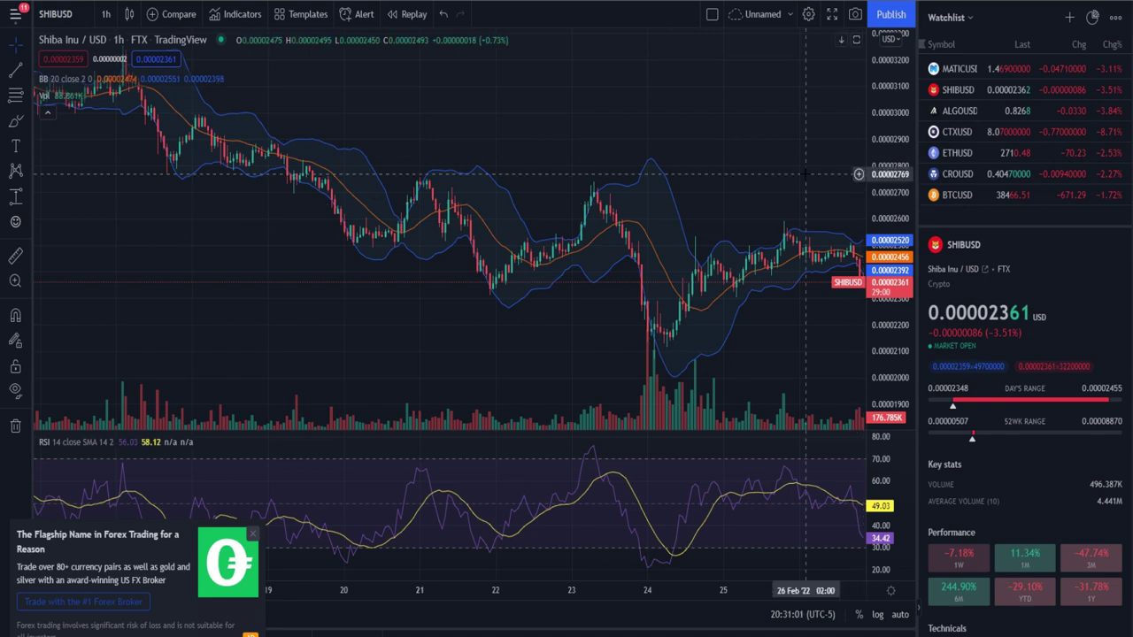
pyautogui.moveTo(803, 174); pyautogui.dragTo(526, 177)
pyautogui.moveTo(354, 144); pyautogui.dragTo(520, 141)
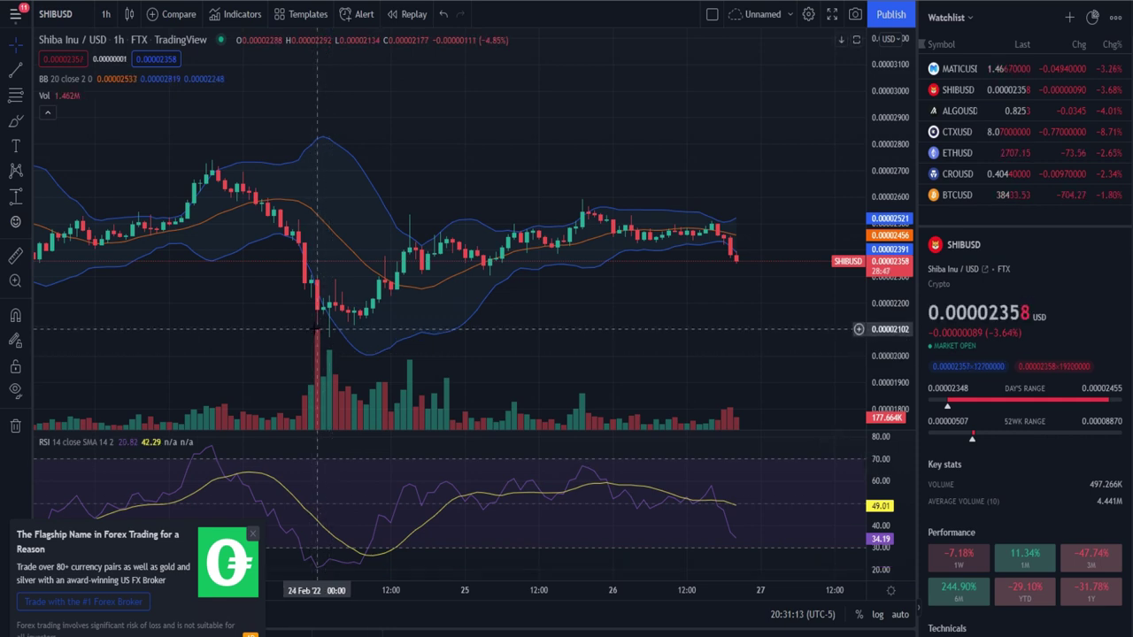
pyautogui.click(18, 199)
pyautogui.click(318, 319)
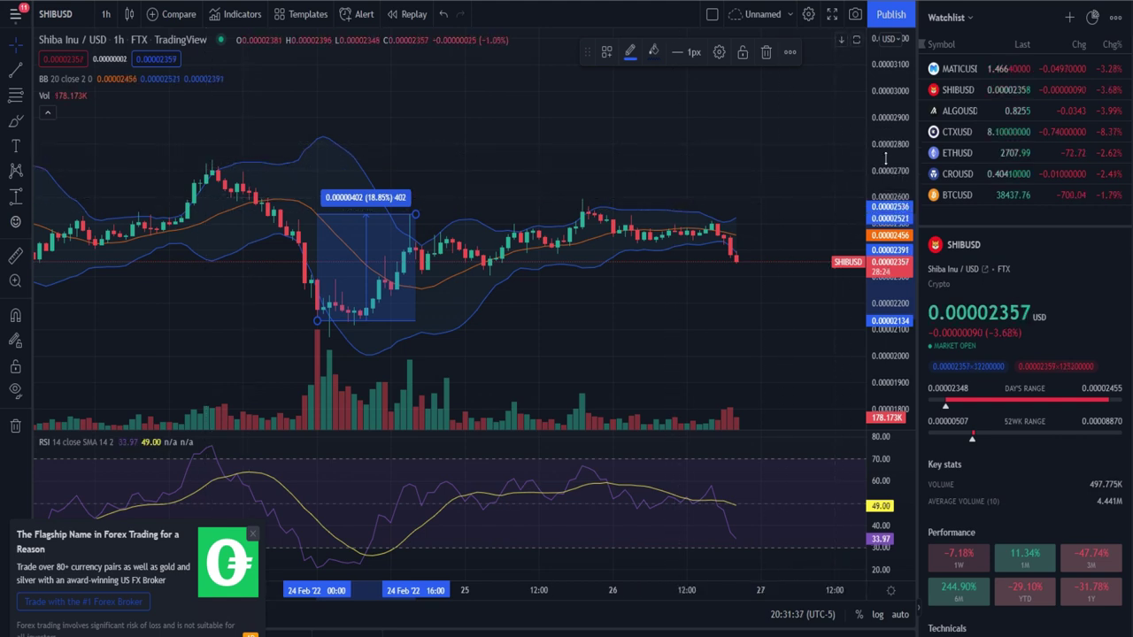
# Examine the SHIBUSD price swings before and after the measured 24 February rise on the 1-hour chart
pyautogui.moveTo(885, 158); pyautogui.dragTo(885, 182)
pyautogui.moveTo(544, 142); pyautogui.dragTo(727, 151)
pyautogui.moveTo(909, 342); pyautogui.dragTo(909, 362)
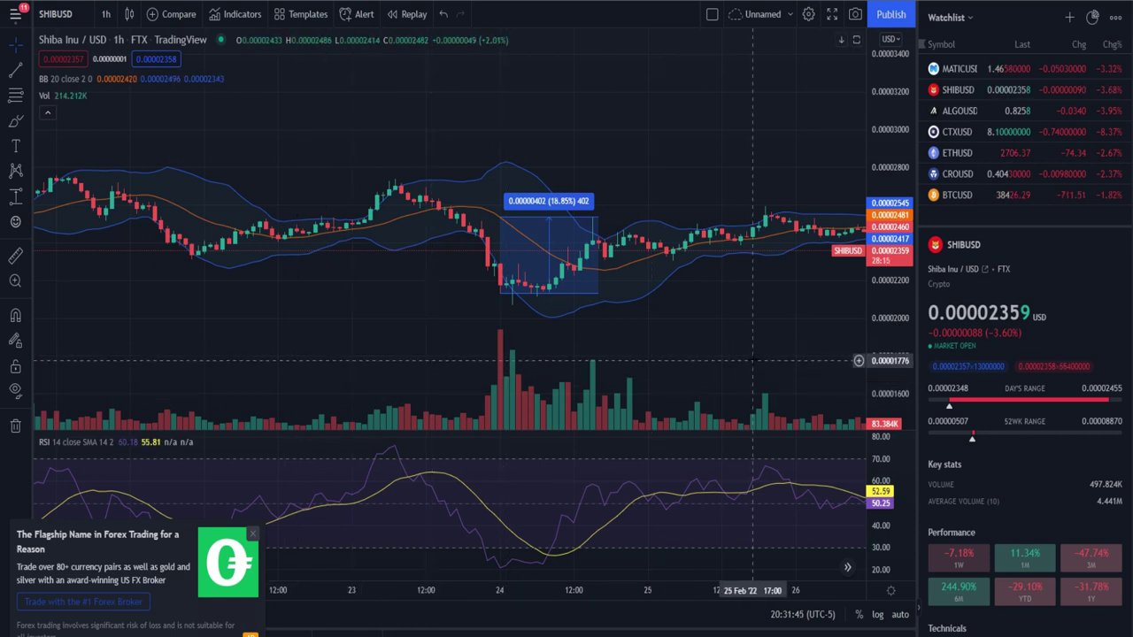
pyautogui.moveTo(746, 358); pyautogui.dragTo(516, 337)
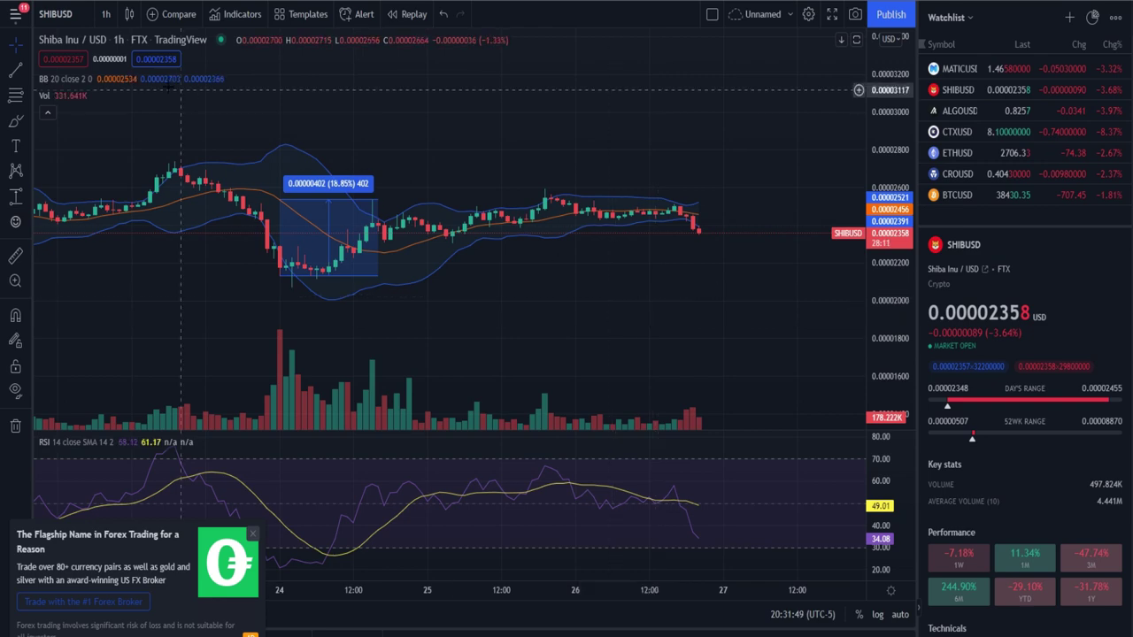
# Return the SHIBUSD chart to the 15-minute interval and rescale it around the latest candles and Bollinger Bands
pyautogui.click(105, 14)
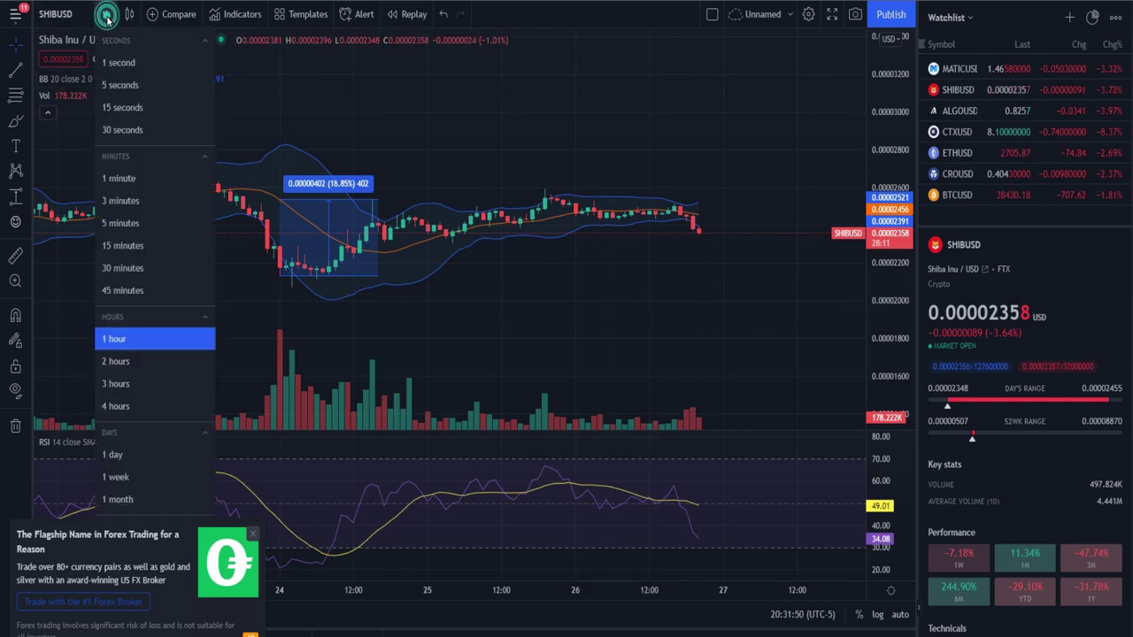
pyautogui.click(111, 246)
pyautogui.scroll(5, 734, 223)
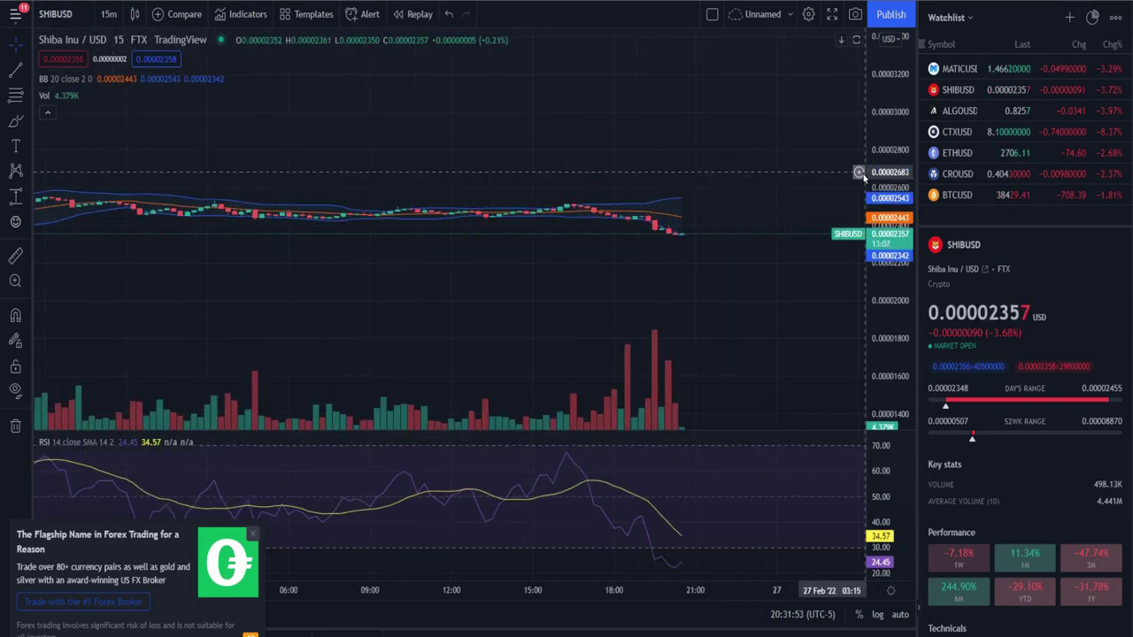
pyautogui.scroll(2, 737, 288)
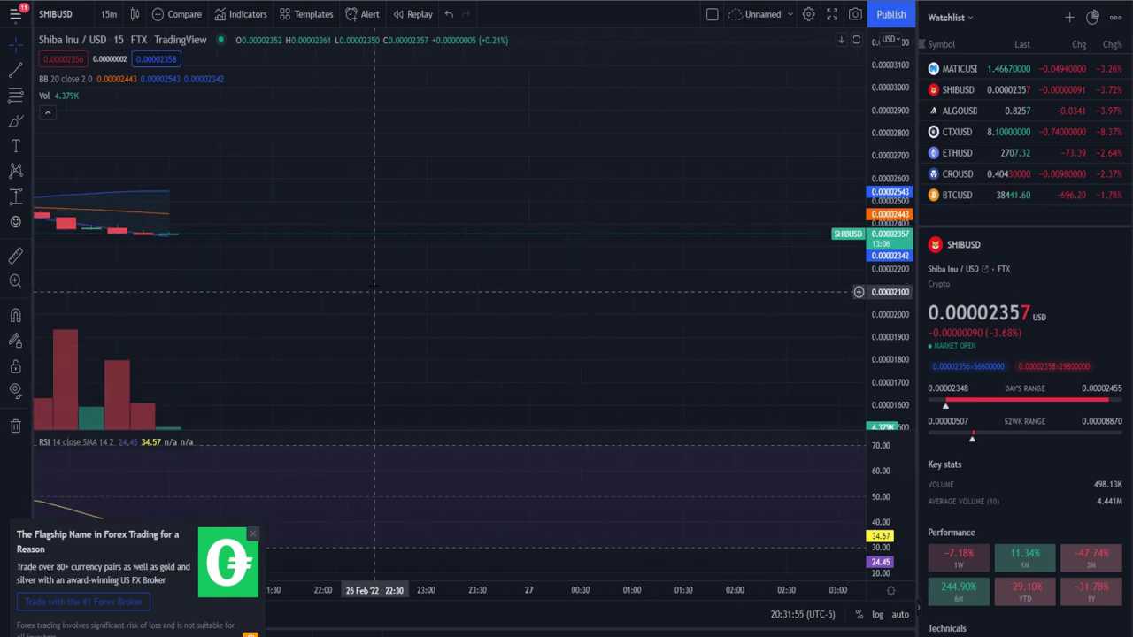
pyautogui.moveTo(298, 309); pyautogui.dragTo(673, 313)
pyautogui.moveTo(889, 300); pyautogui.dragTo(765, 210)
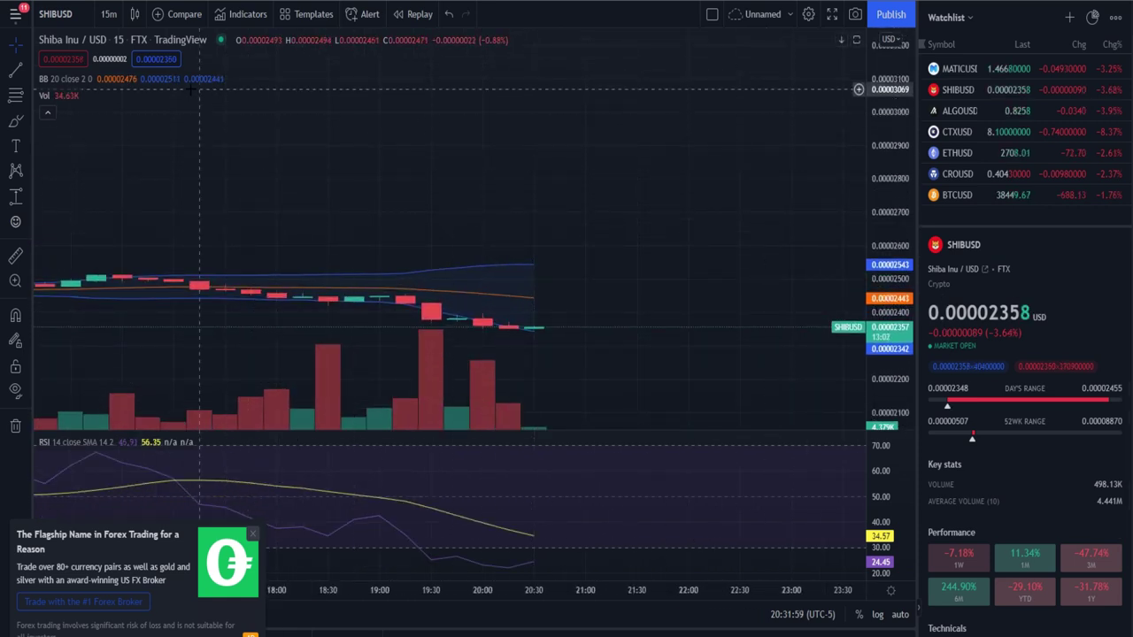
pyautogui.moveTo(898, 186); pyautogui.dragTo(898, 190)
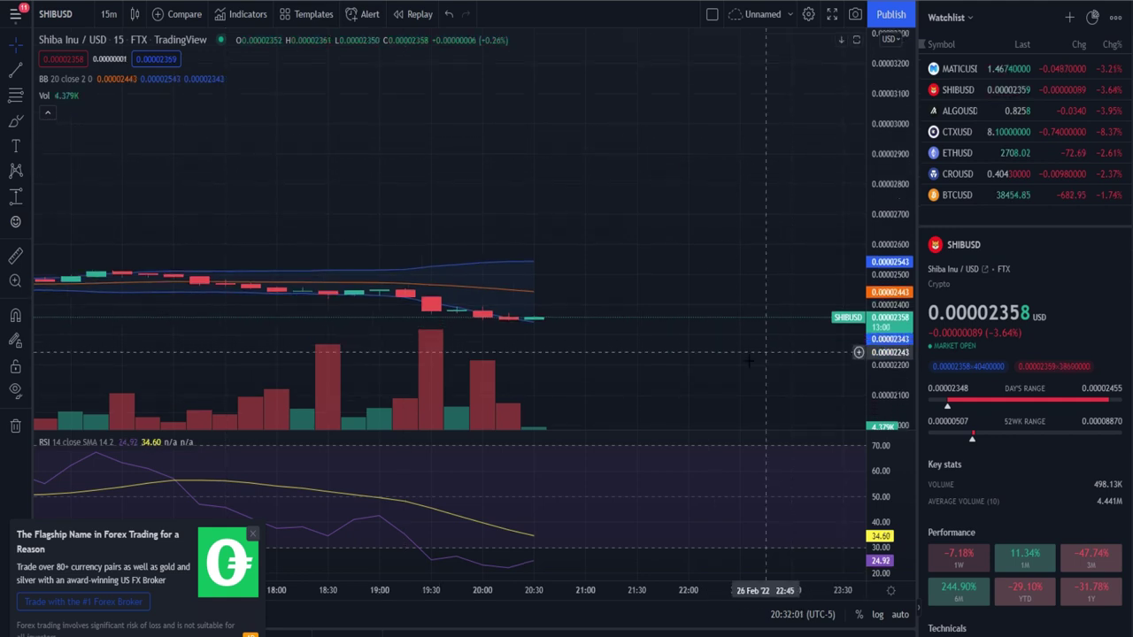
pyautogui.scroll(-5, 796, 283)
pyautogui.moveTo(862, 282); pyautogui.dragTo(688, 242)
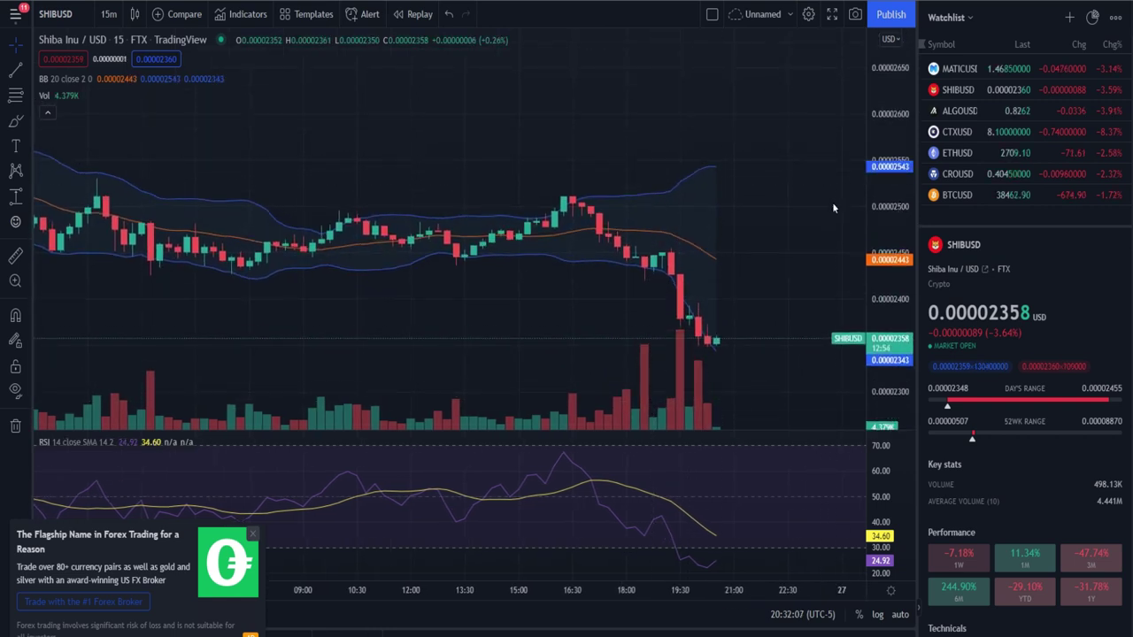
pyautogui.moveTo(890, 190); pyautogui.dragTo(890, 202)
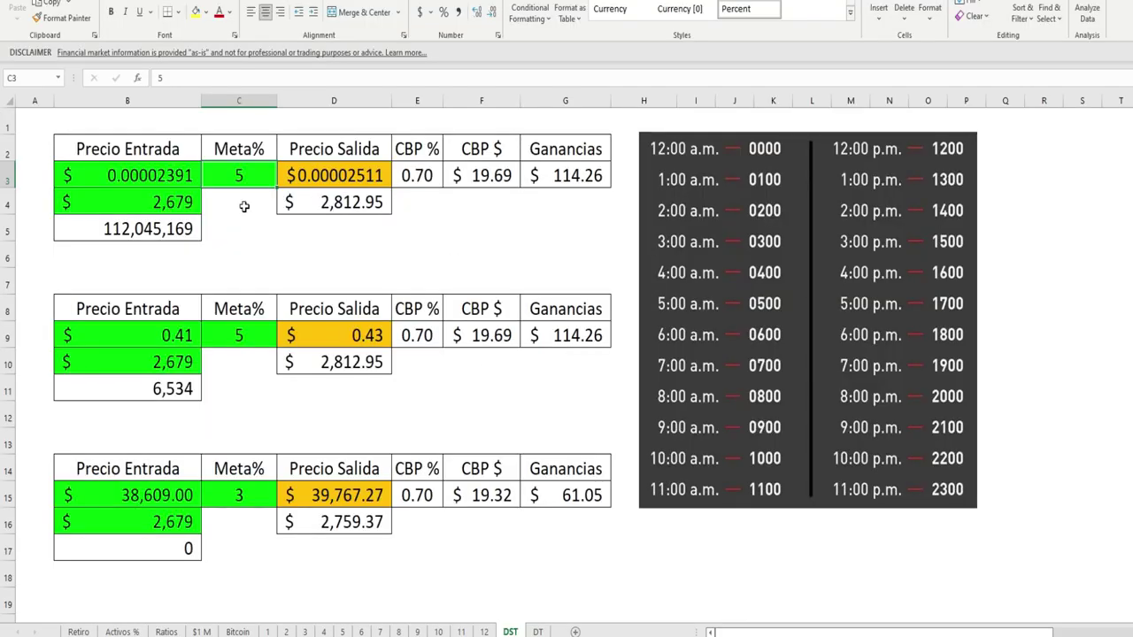
# In Excel, set the first table's investment amount, below its entry price, to 25000
pyautogui.click(127, 203)
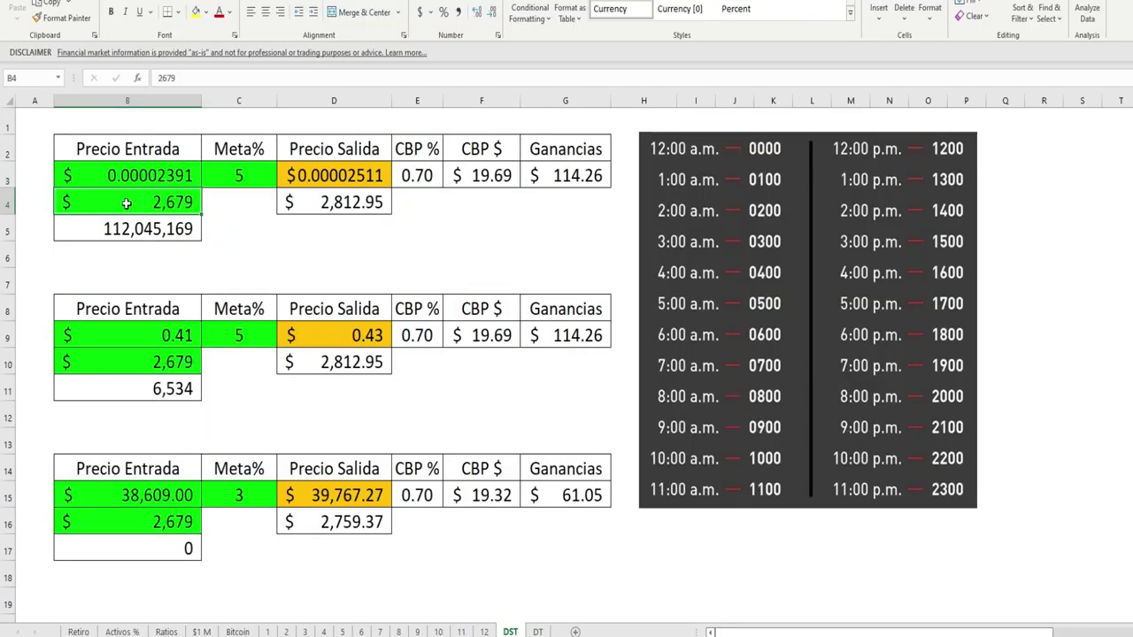
pyautogui.write('25000')
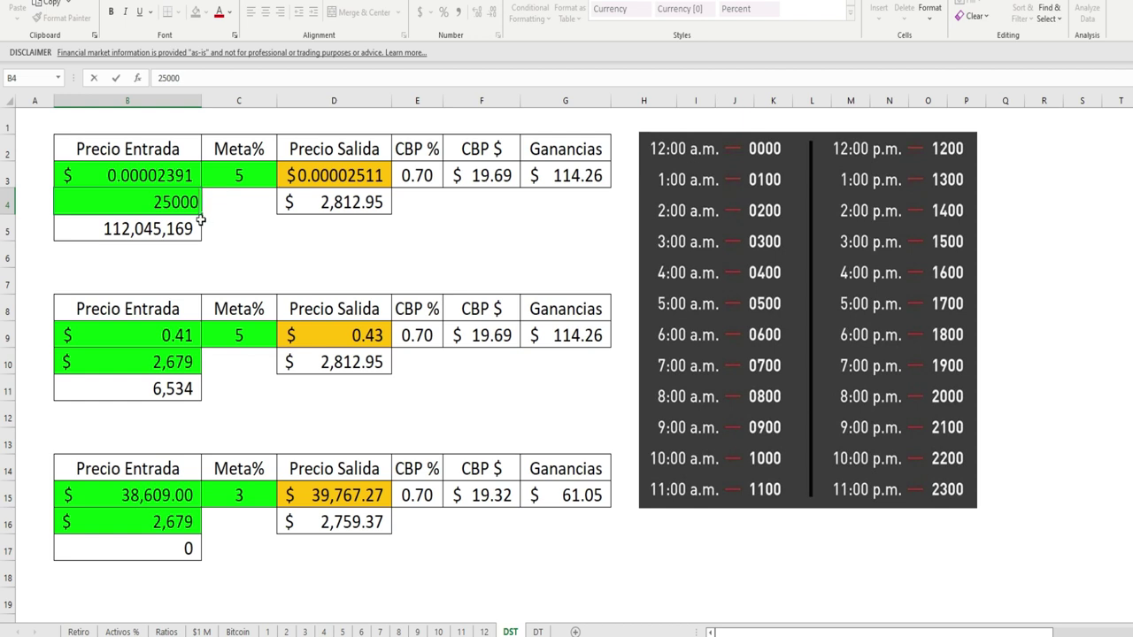
pyautogui.press('Return')
# Inspect the first table's Ganancias, CBP $ and CBP % cells
pyautogui.click(566, 175)
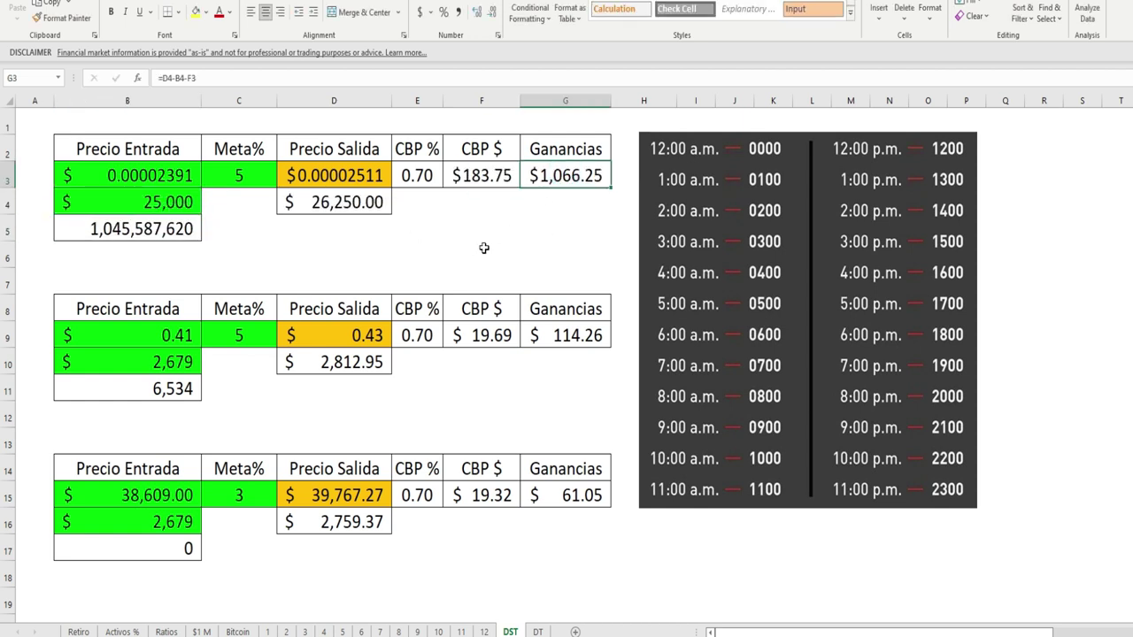
pyautogui.click(468, 178)
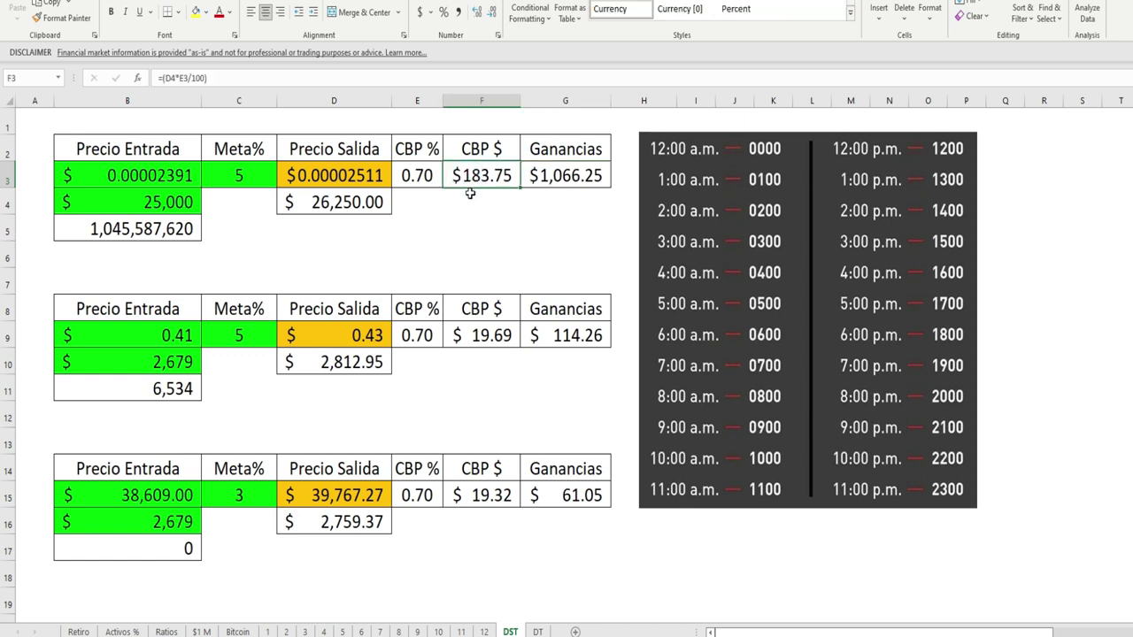
pyautogui.click(414, 174)
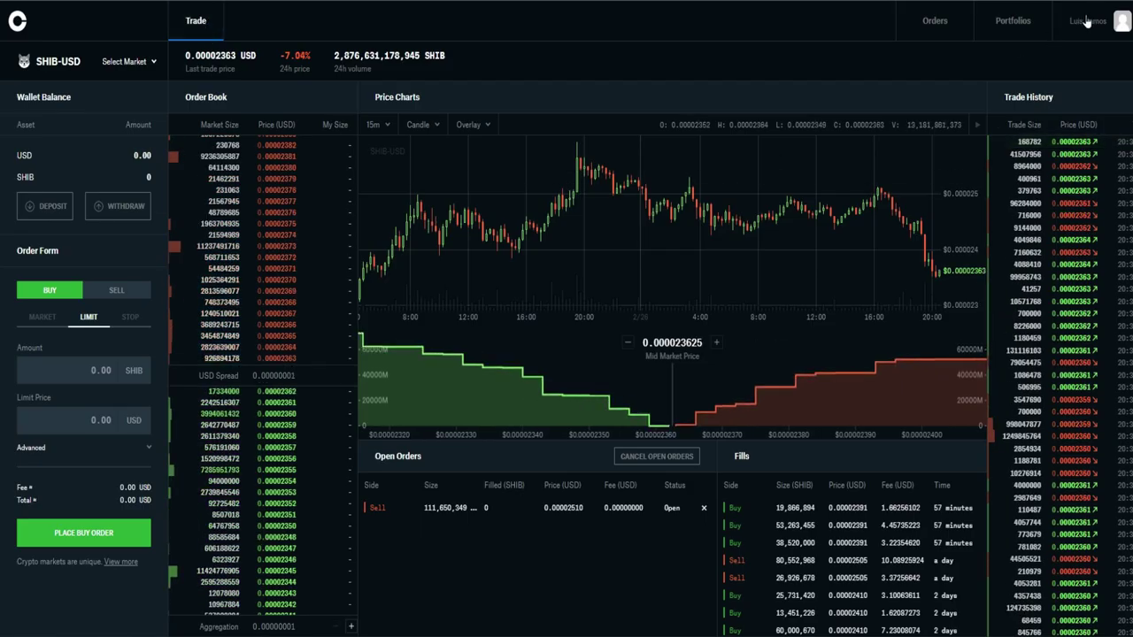
# In Coinbase Pro, review the default portfolio's balances, then the activity and deposits of its Shiba Inu holding
pyautogui.click(1009, 21)
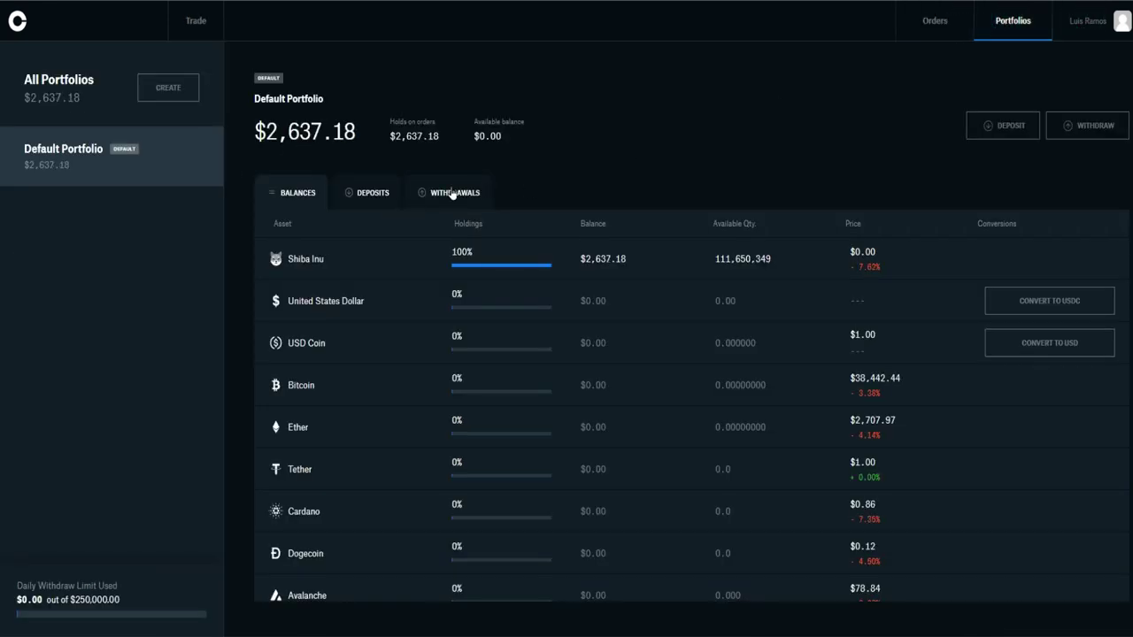
pyautogui.click(298, 264)
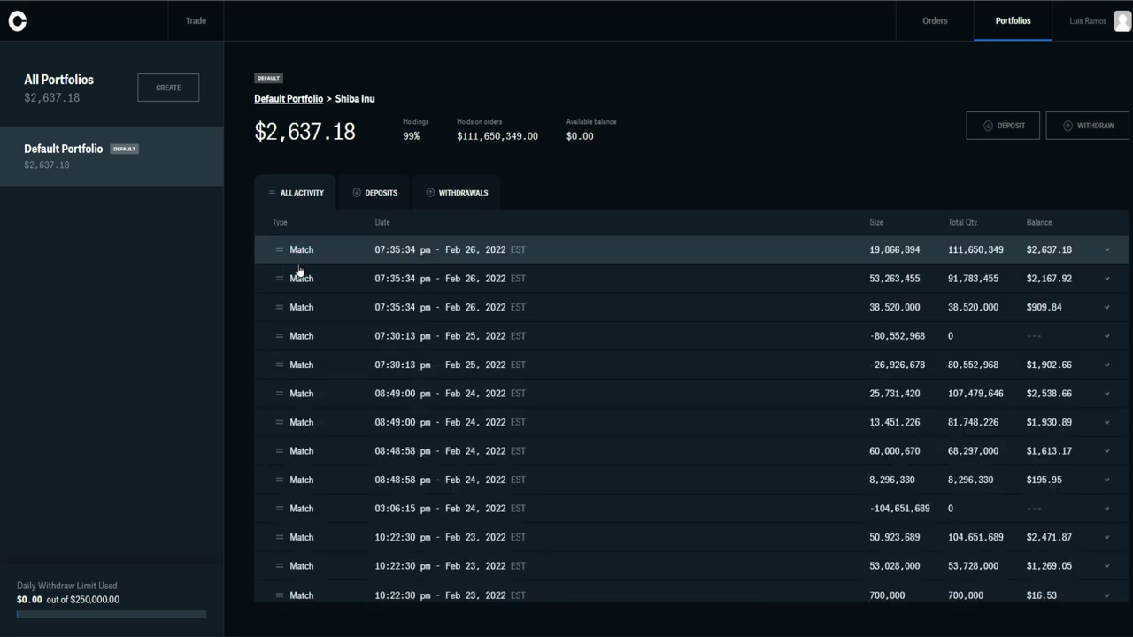
pyautogui.click(378, 192)
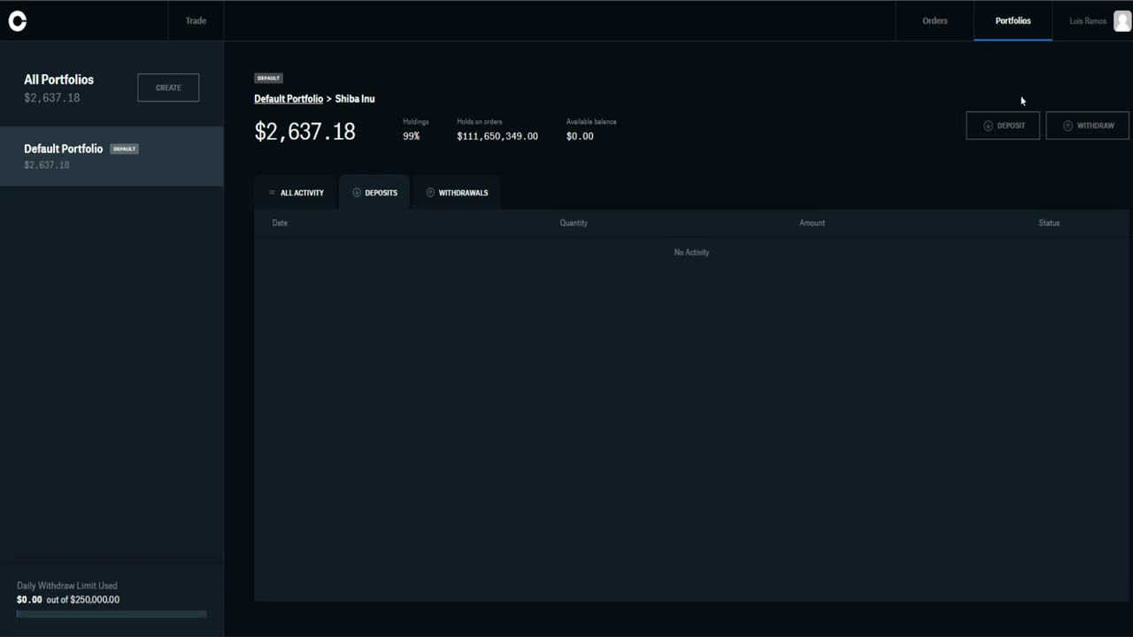
# Review the portfolio's open orders, its 30-day fee summary and the maker and taker fees for each pricing tier
pyautogui.click(938, 23)
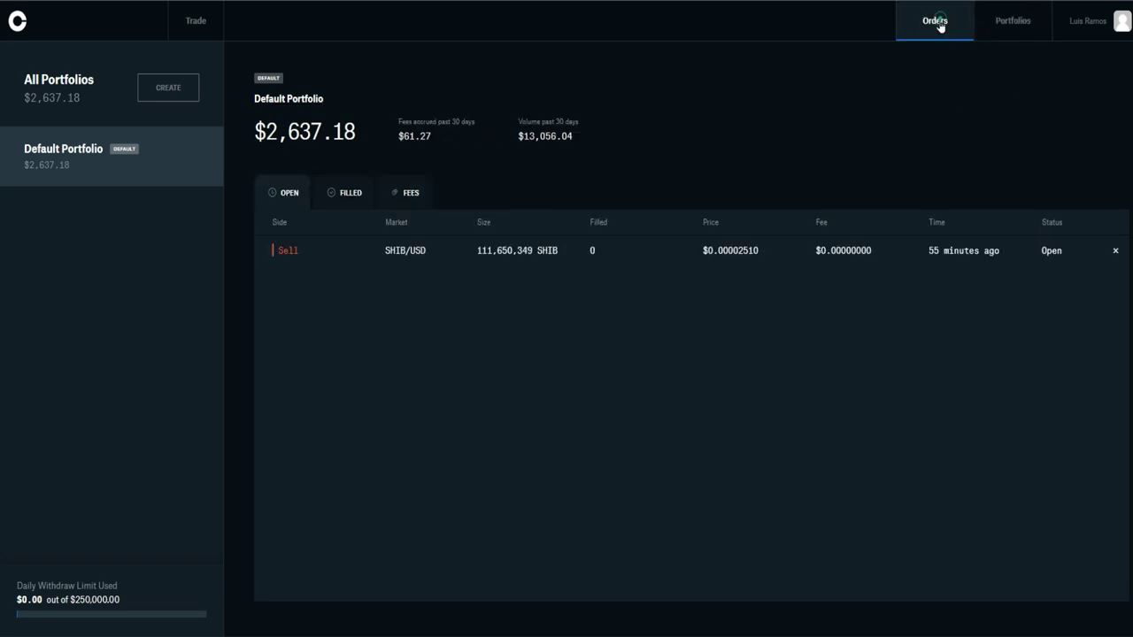
pyautogui.click(407, 192)
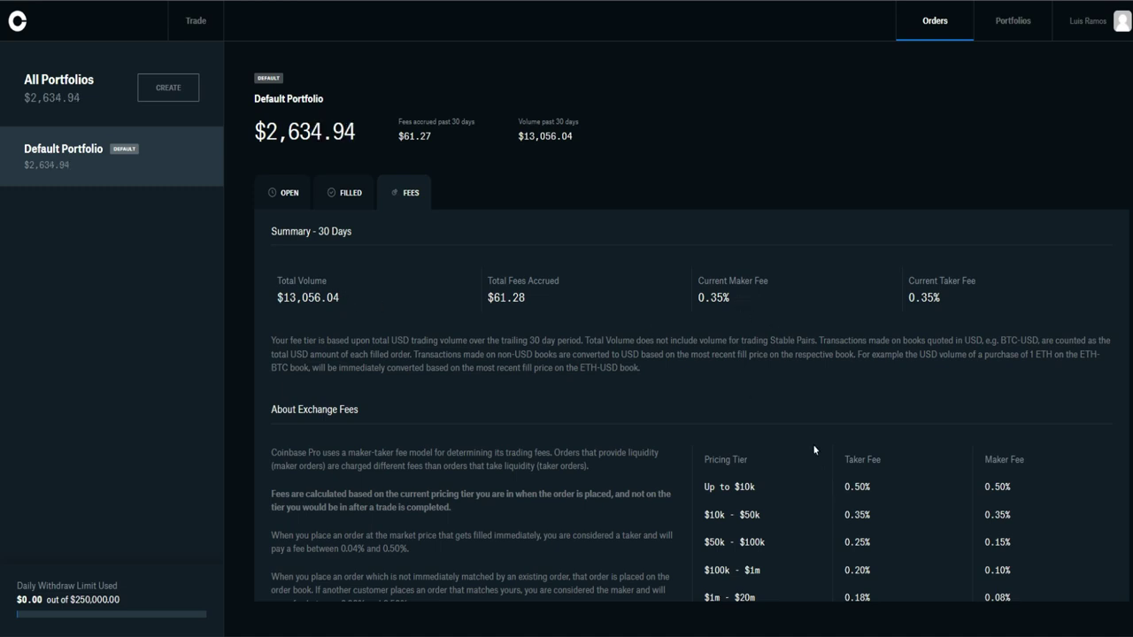
pyautogui.scroll(-3, 810, 434)
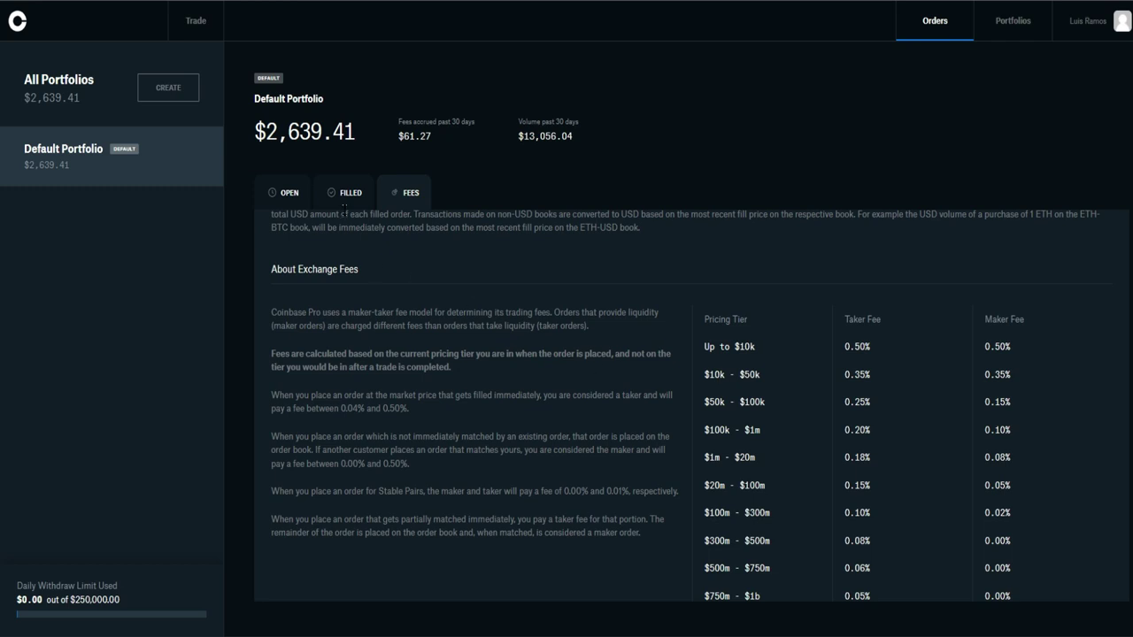
pyautogui.scroll(3, 342, 213)
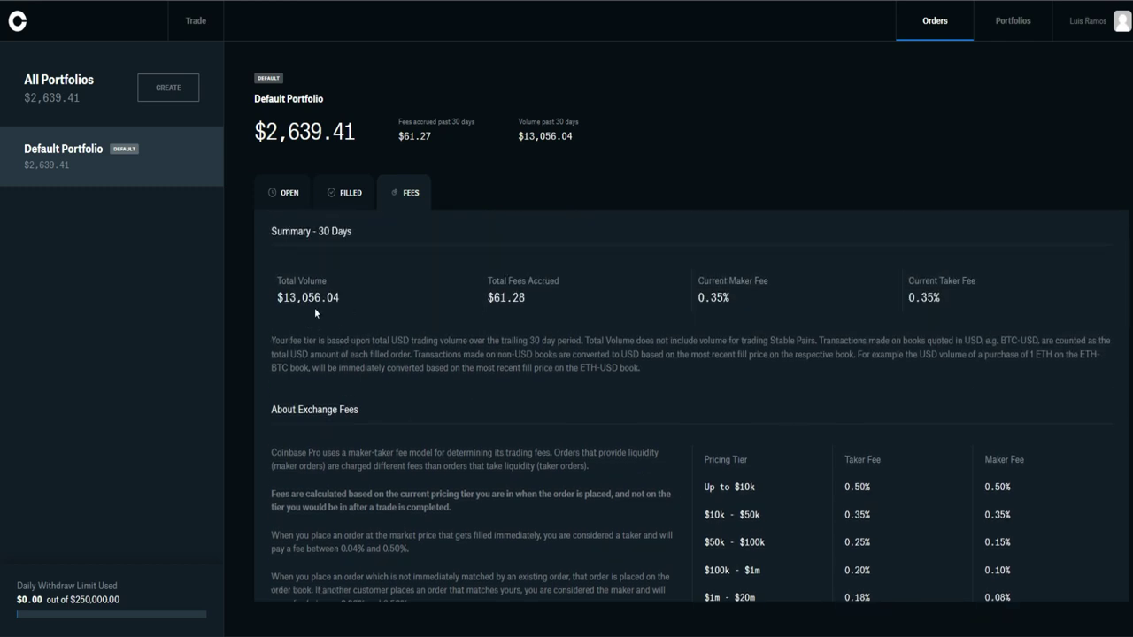
# Review the taker and maker fees for each pricing tier, then open the market selector in the SHIB-USD trading view
pyautogui.scroll(-3, 839, 429)
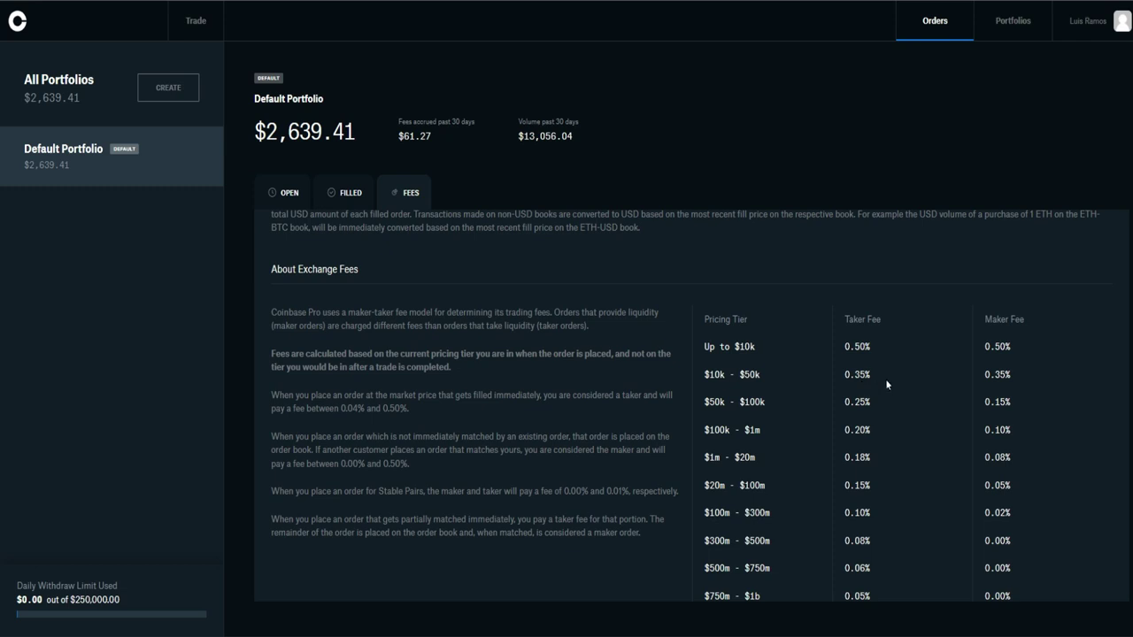
pyautogui.scroll(3, 885, 378)
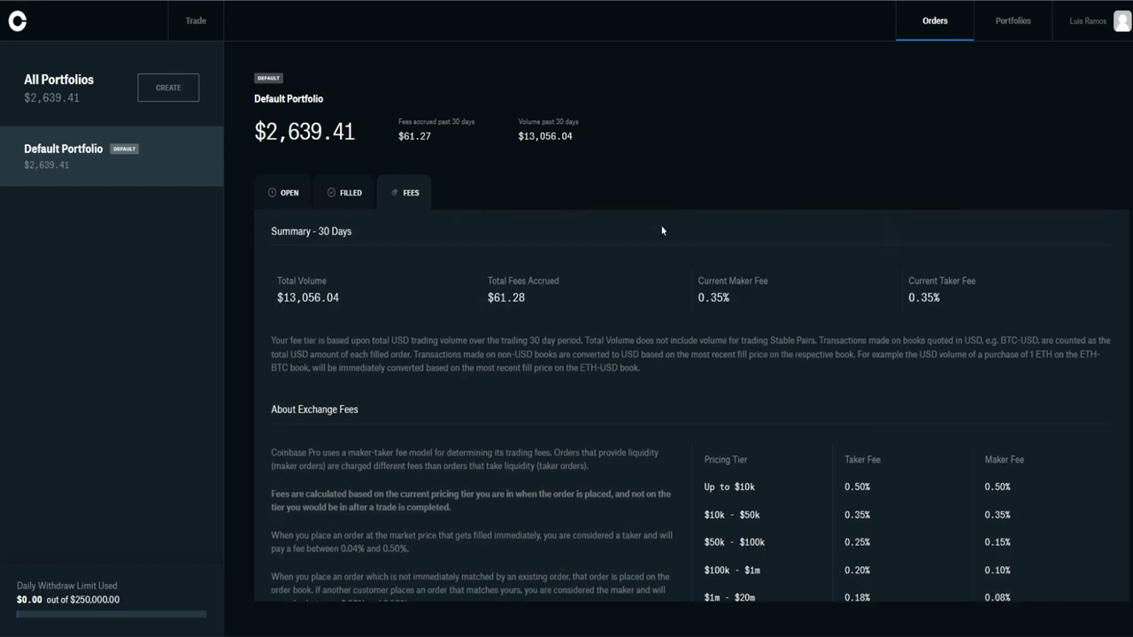
pyautogui.click(196, 28)
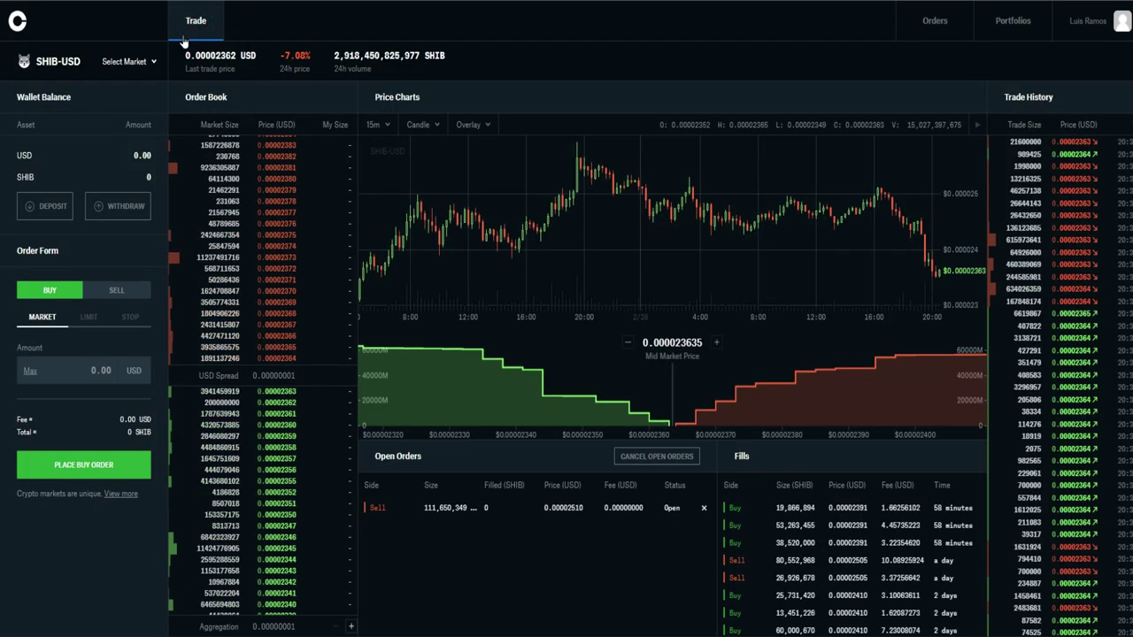
pyautogui.click(129, 65)
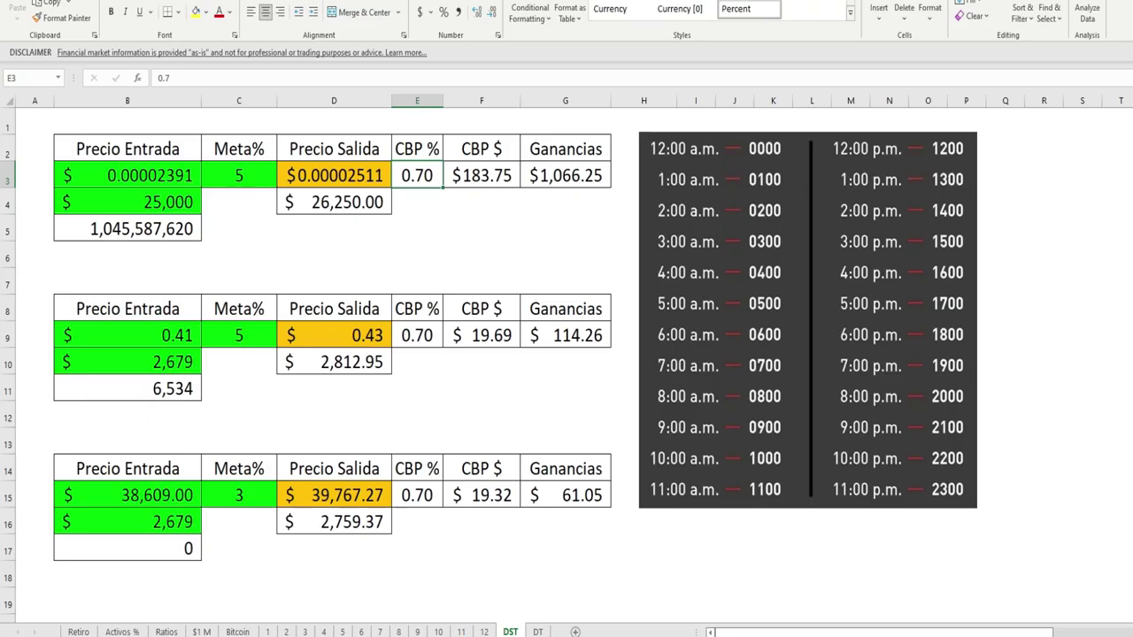
# In Excel, inspect the second table's entry price, Meta%, exit price, investment amount, Ganancias, CBP $ and exit amount cells
pyautogui.click(147, 334)
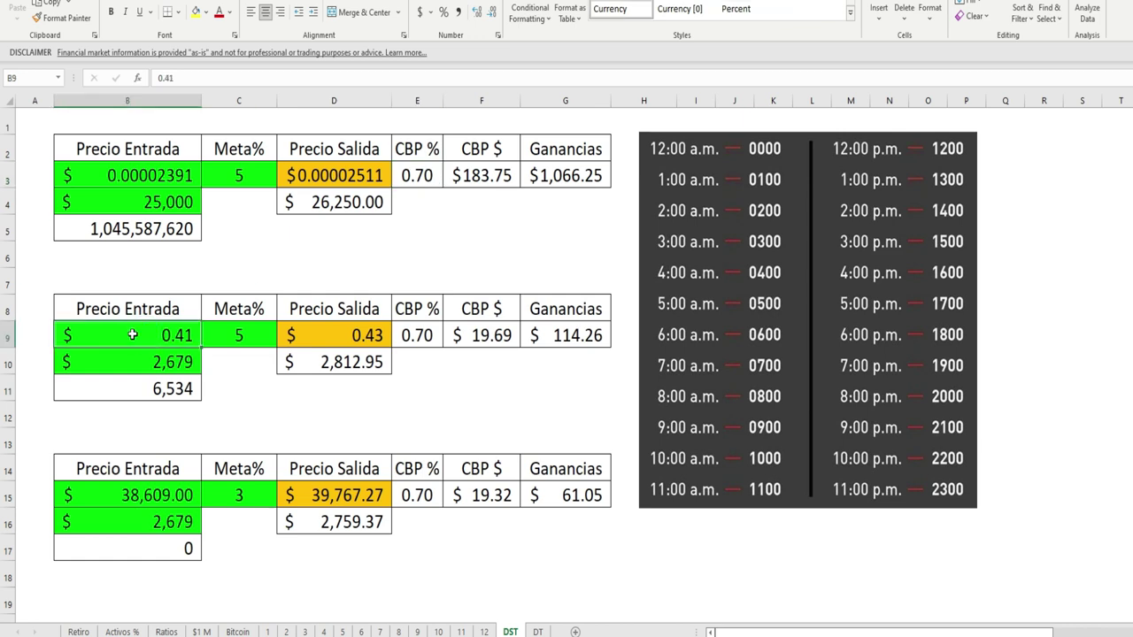
pyautogui.click(217, 334)
pyautogui.click(316, 334)
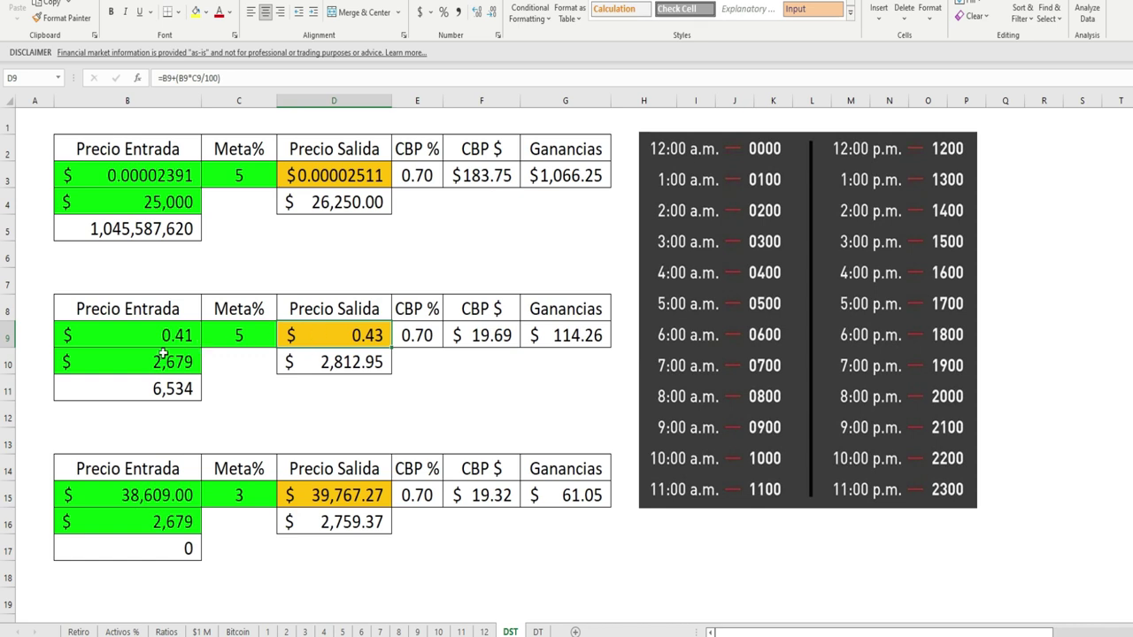
pyautogui.click(125, 361)
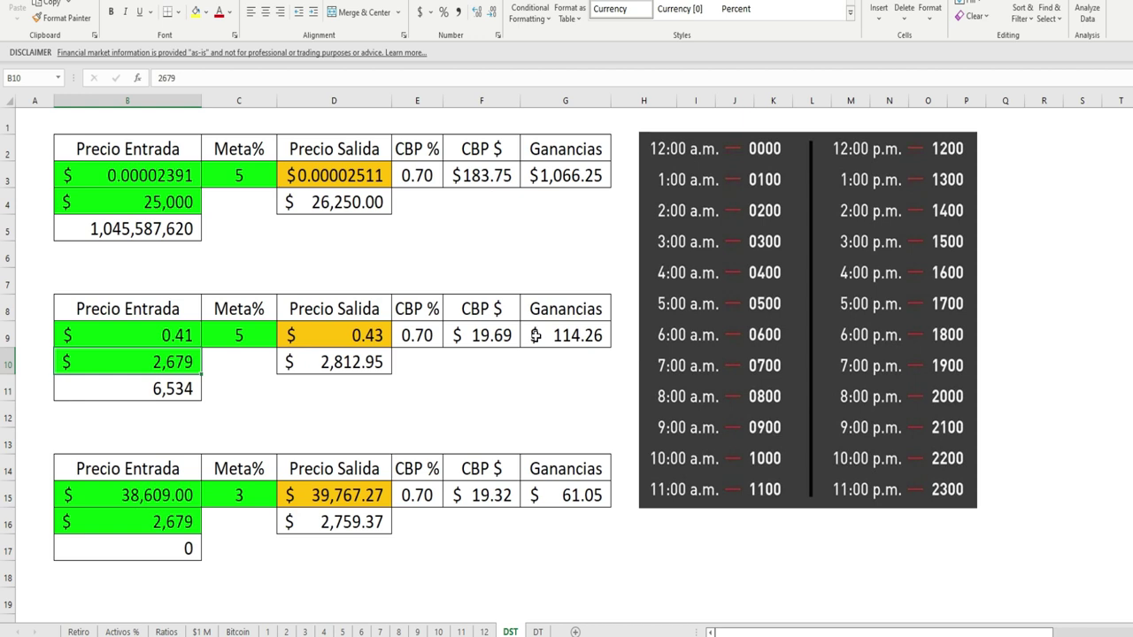
pyautogui.click(535, 337)
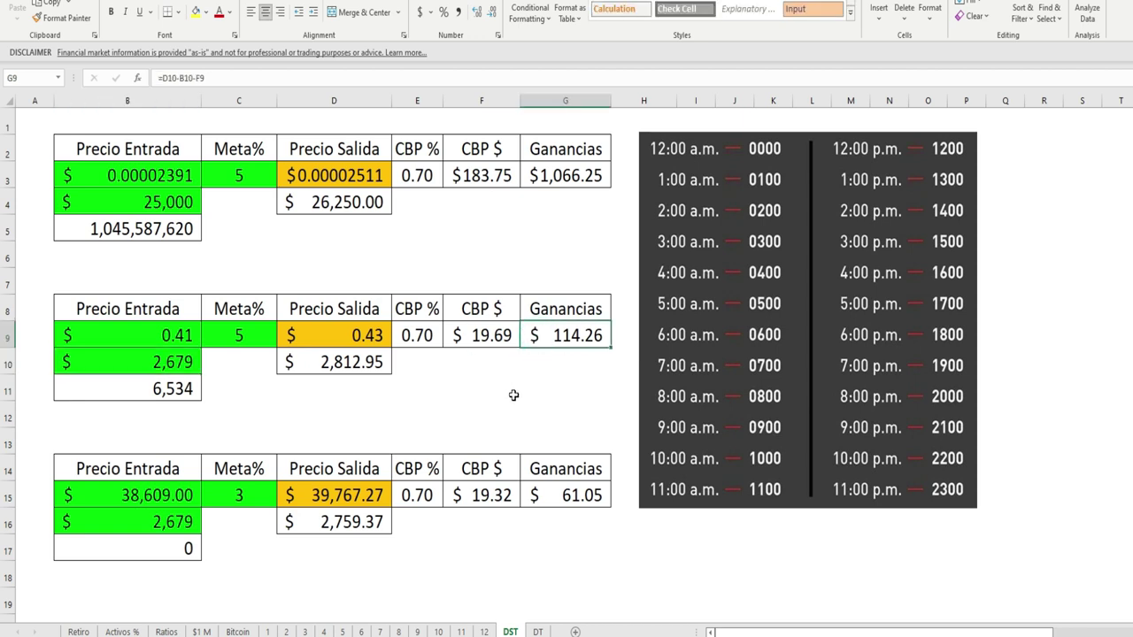
pyautogui.click(474, 336)
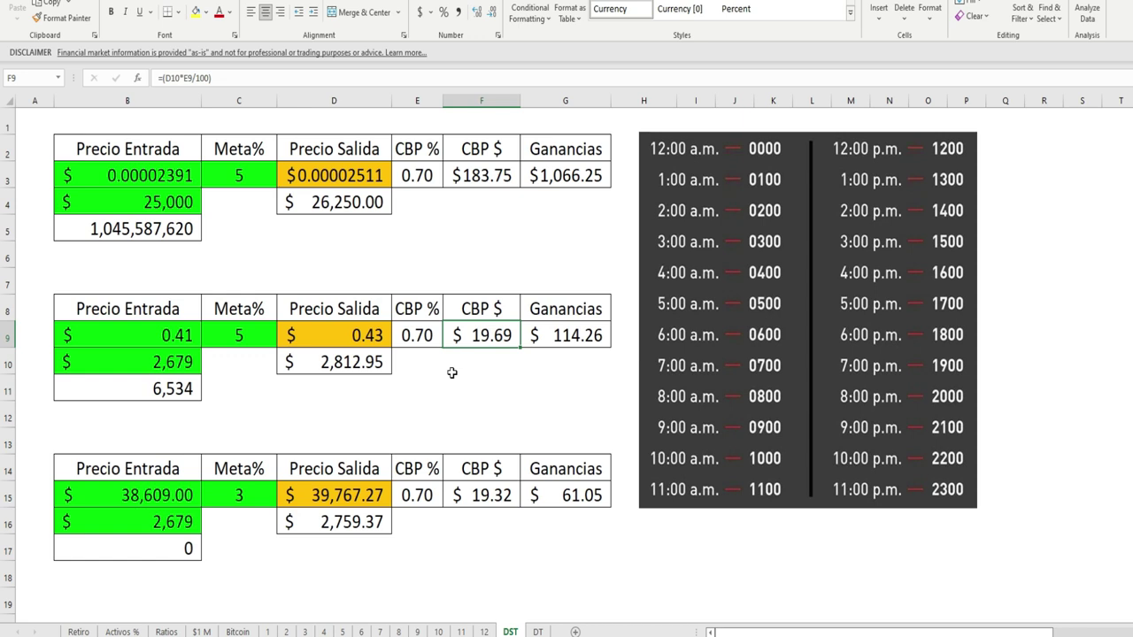
pyautogui.click(130, 363)
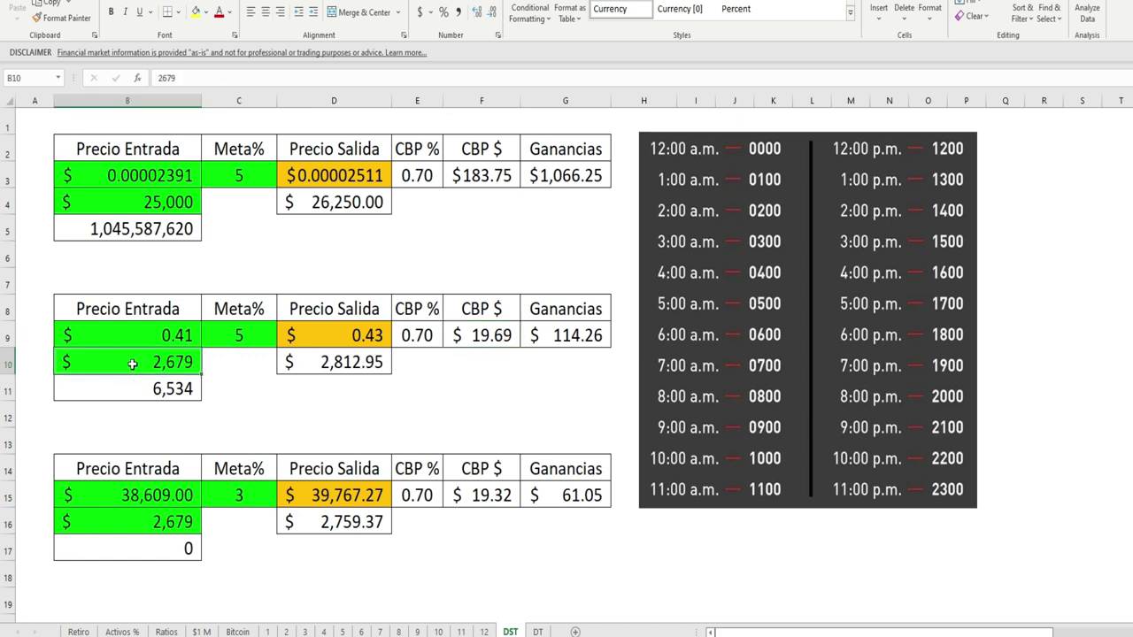
pyautogui.click(316, 366)
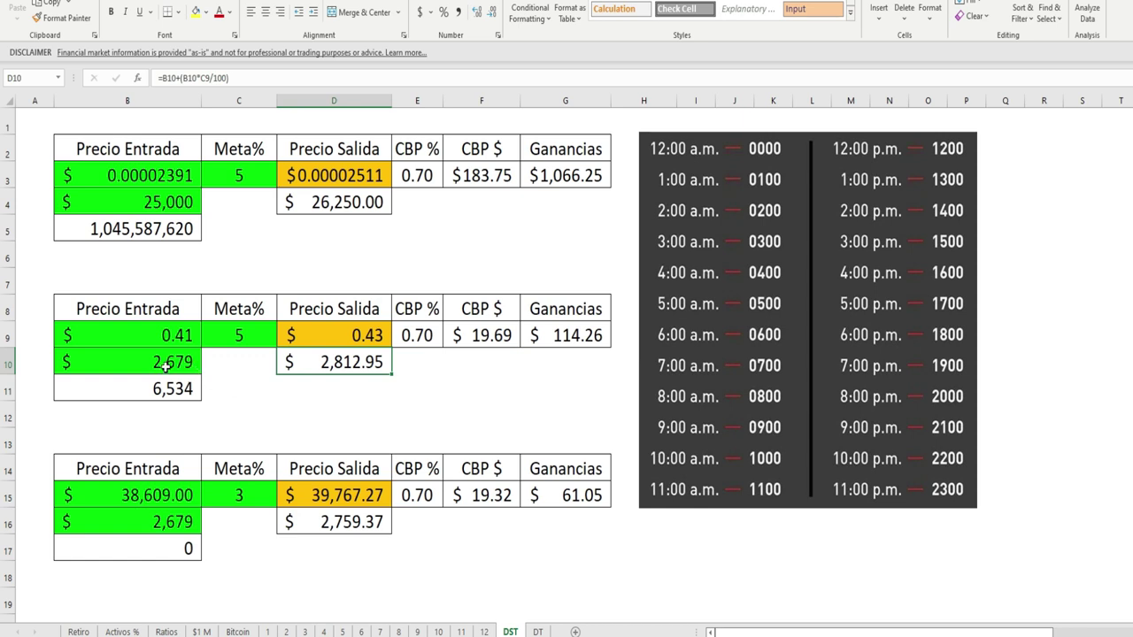
# Compare the first table's investment amount and Ganancias with the second table's investment amount
pyautogui.click(149, 200)
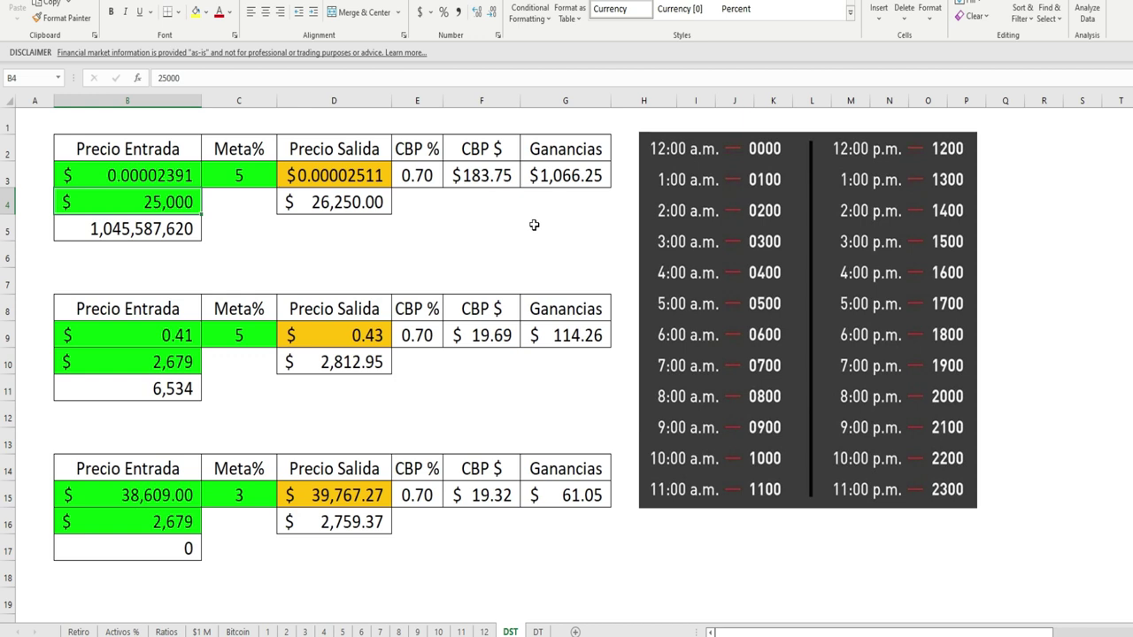
pyautogui.click(539, 174)
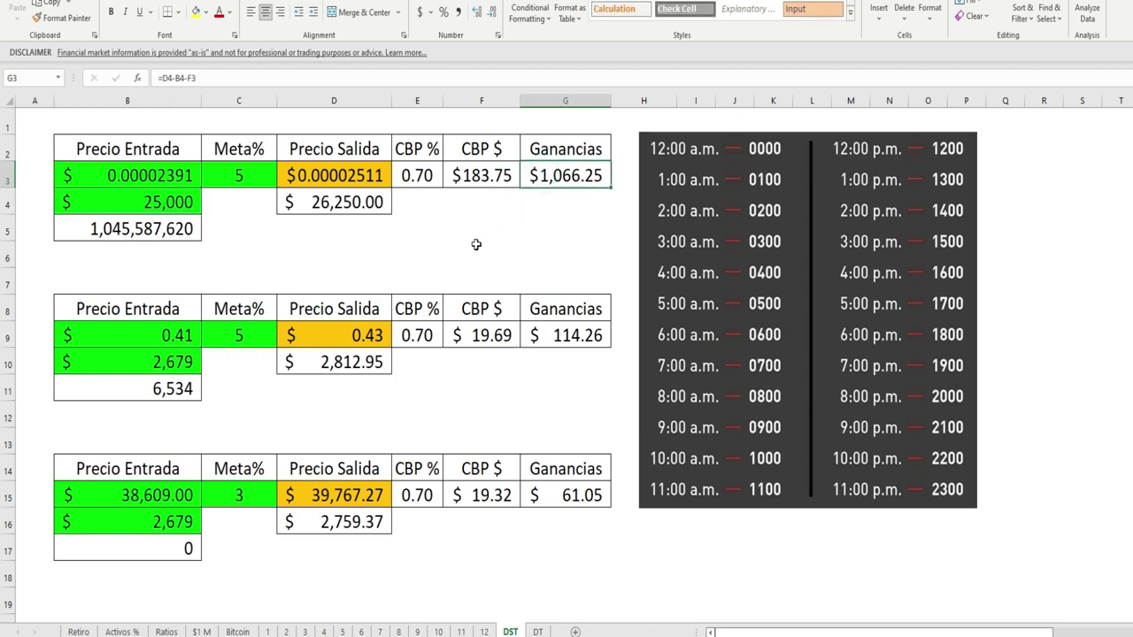
pyautogui.click(134, 355)
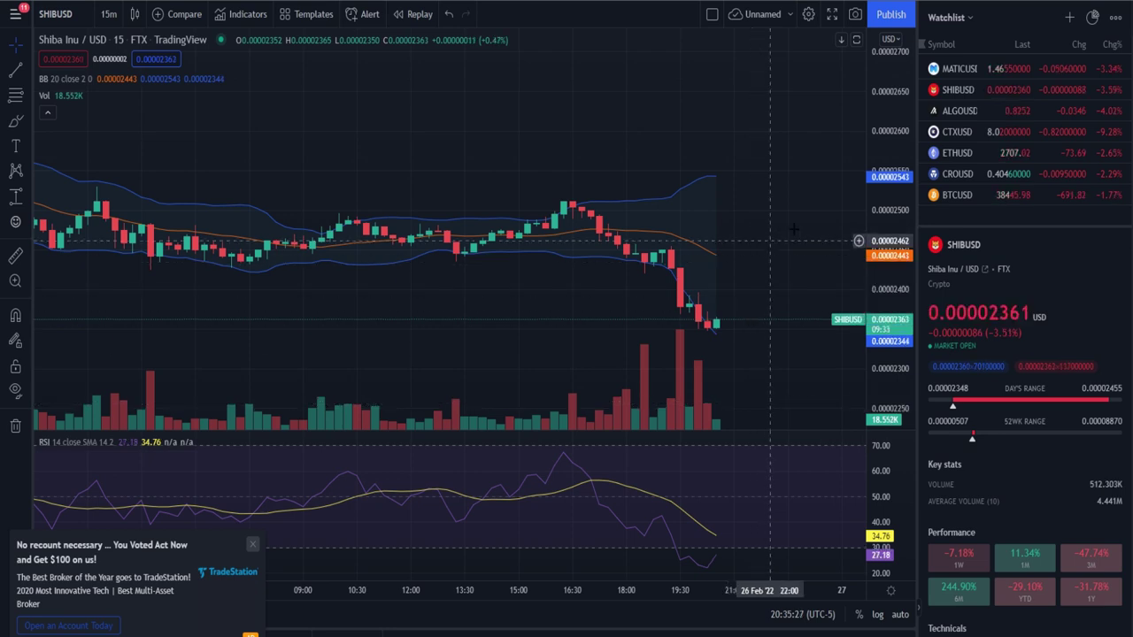
# In TradingView, compress the price scale of the 15-minute SHIBUSD chart to show a wider price range
pyautogui.moveTo(895, 206); pyautogui.dragTo(895, 215)
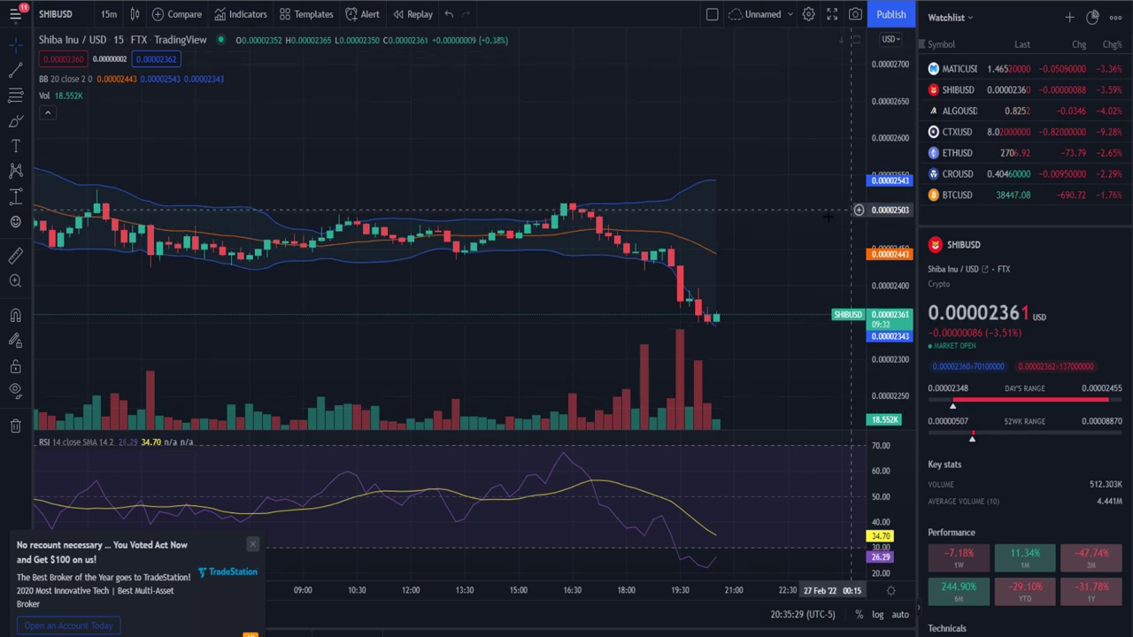